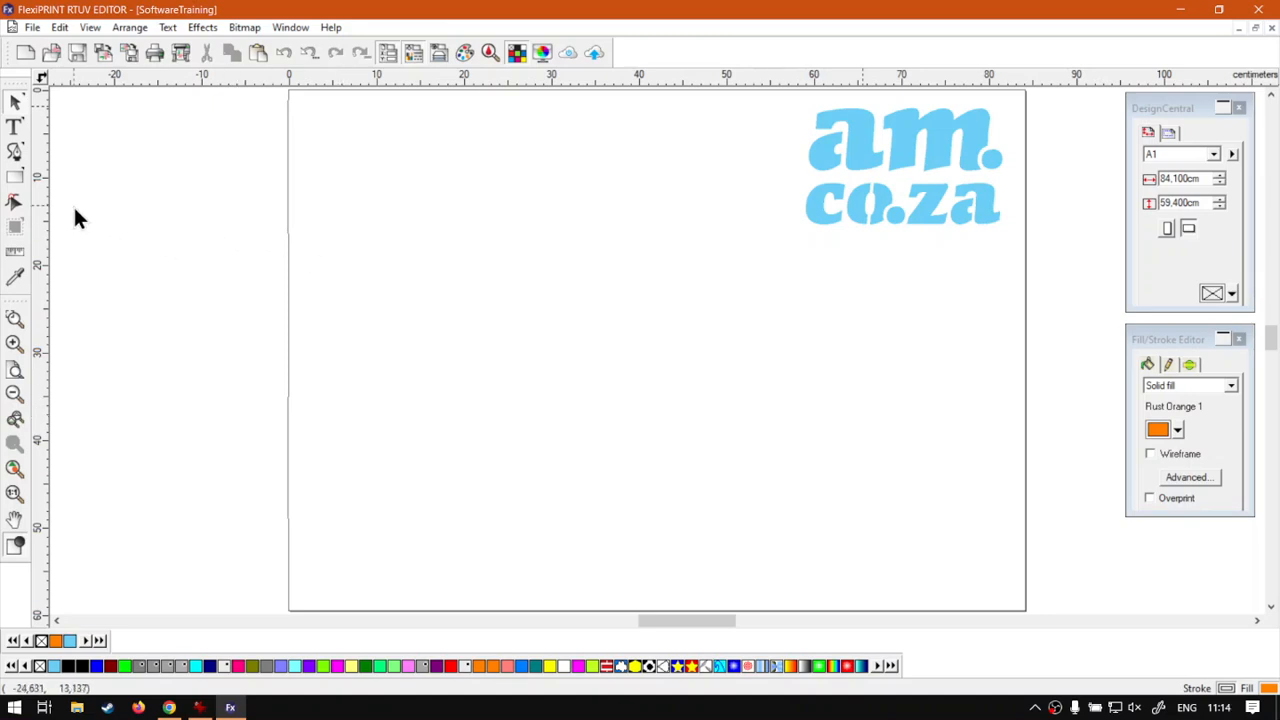
Step: Draw a vertical rectangle about 9.8 by 25.1 cm and a horizontal one about 21.2 by 7.1 cm across its upper end
click(14, 177)
drag(508, 512, 421, 292)
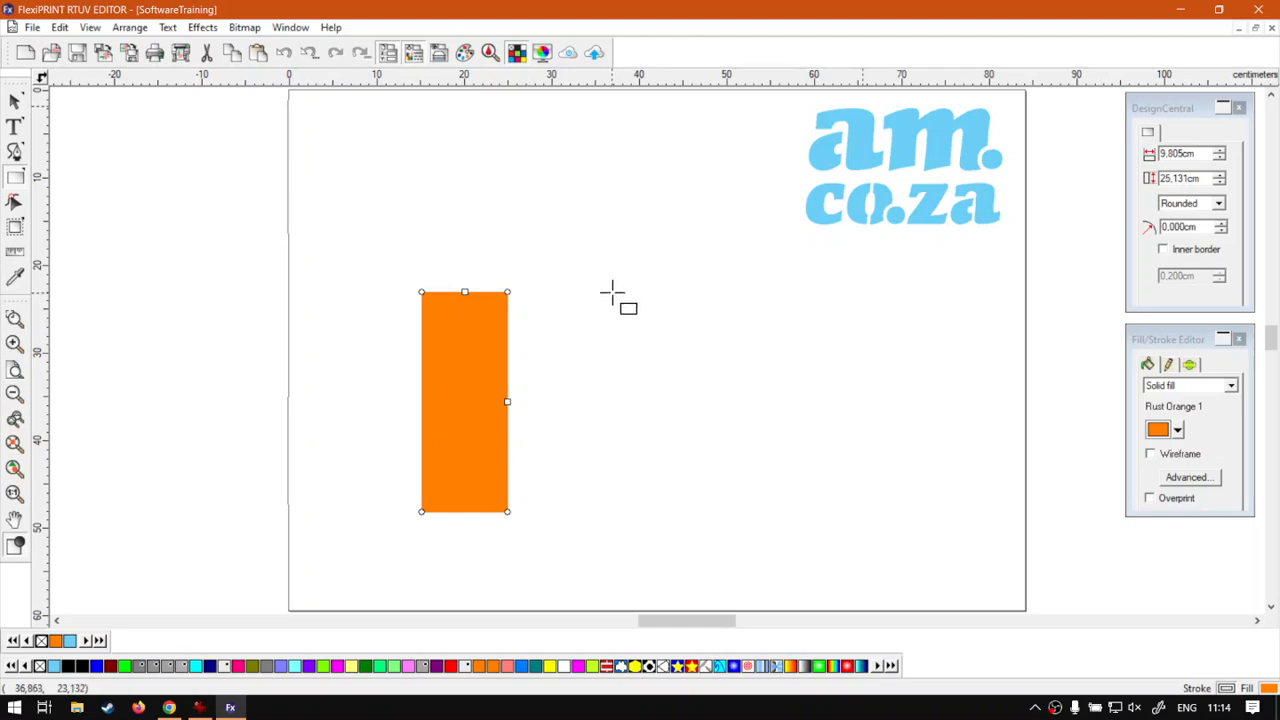
drag(607, 294, 422, 356)
Step: Group the two overlapping rectangles and move the group up and to the left on the page
click(15, 101)
click(511, 340)
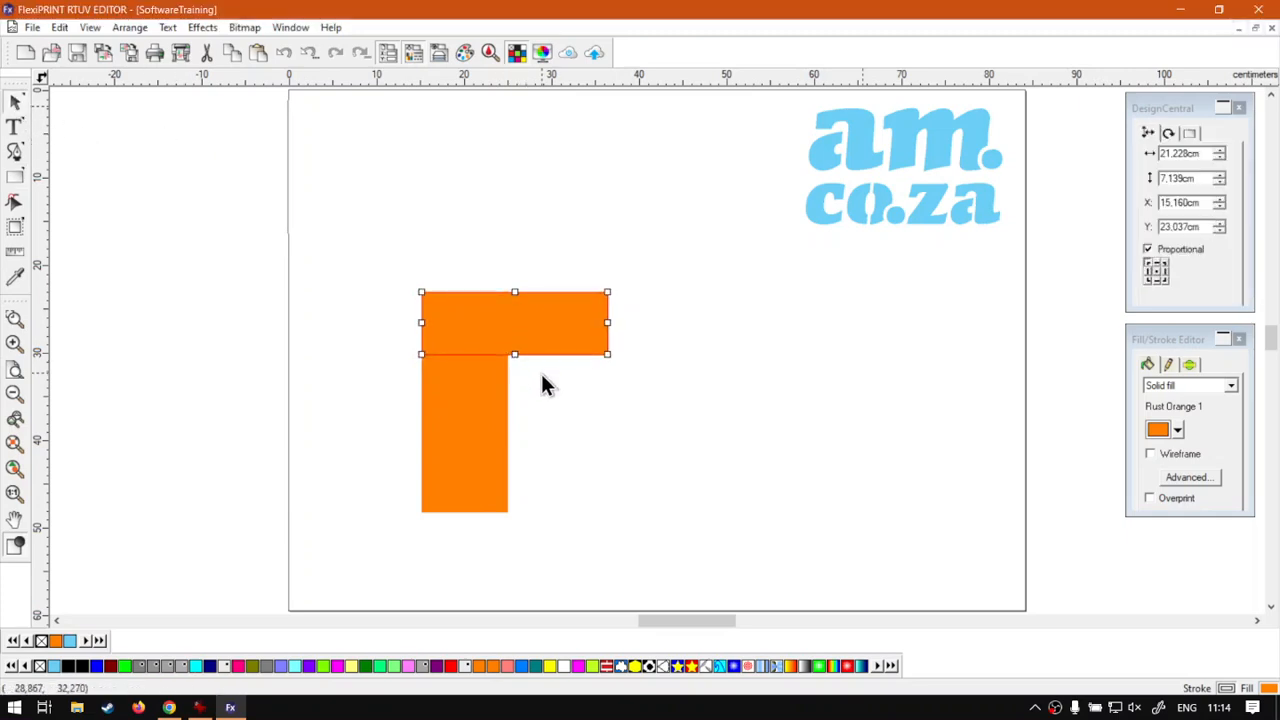
shift+click(474, 418)
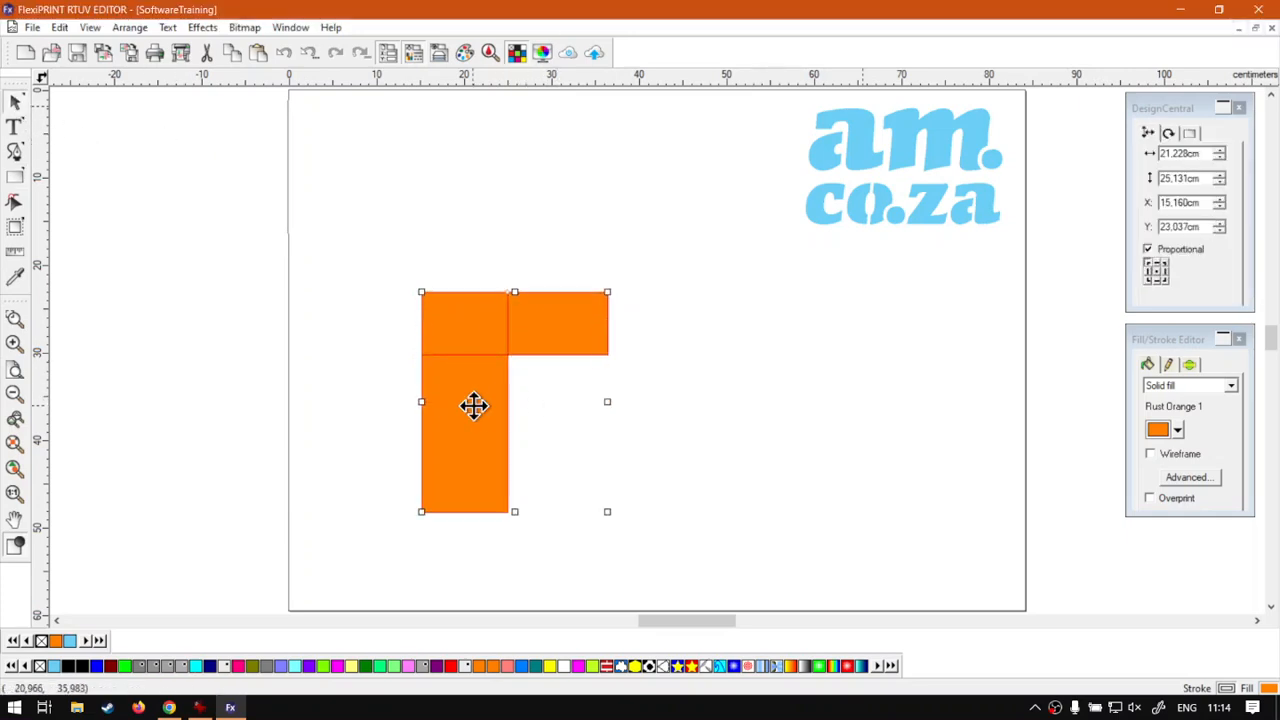
click(761, 330)
drag(460, 480, 395, 376)
click(680, 409)
click(470, 352)
click(614, 429)
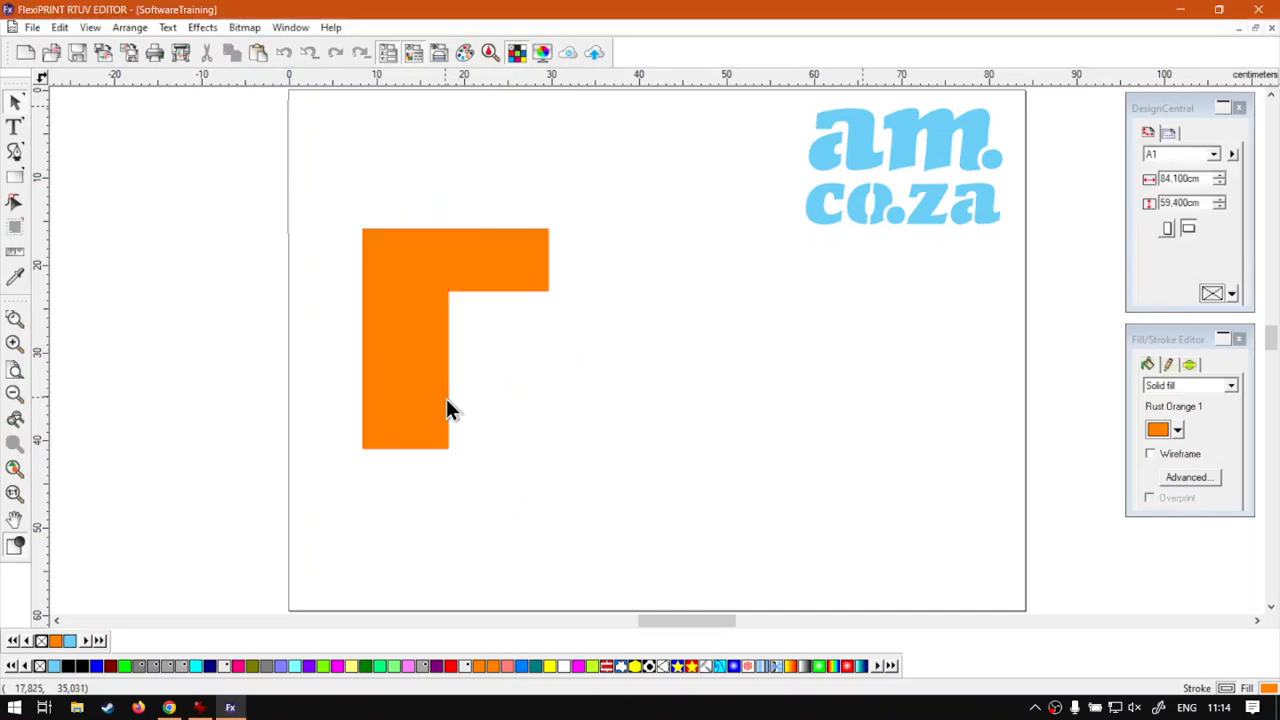
Step: Draw a separate vertical rectangle about 8.3 by 25.1 cm to the right of the grouped shape
click(15, 177)
drag(643, 281, 716, 500)
click(15, 101)
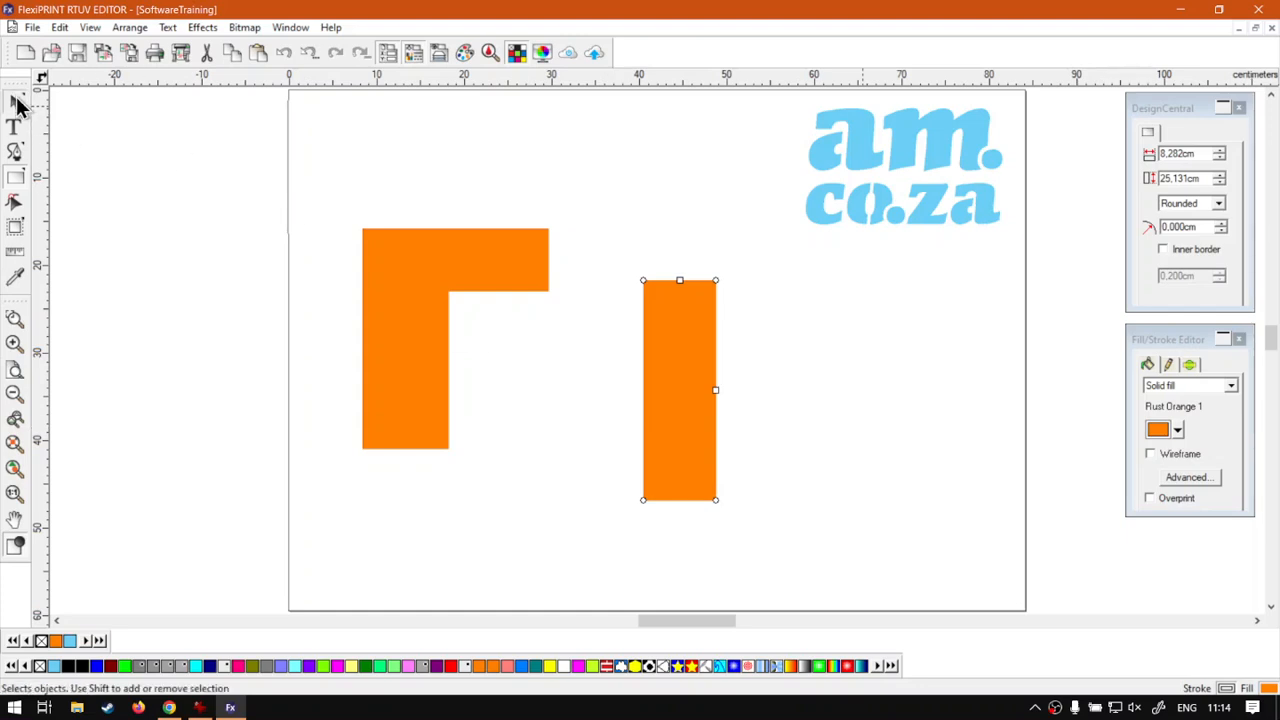
Step: Try rotating the separate rectangle and the grouped shape by their corners, and undo both rotations
click(666, 345)
click(697, 312)
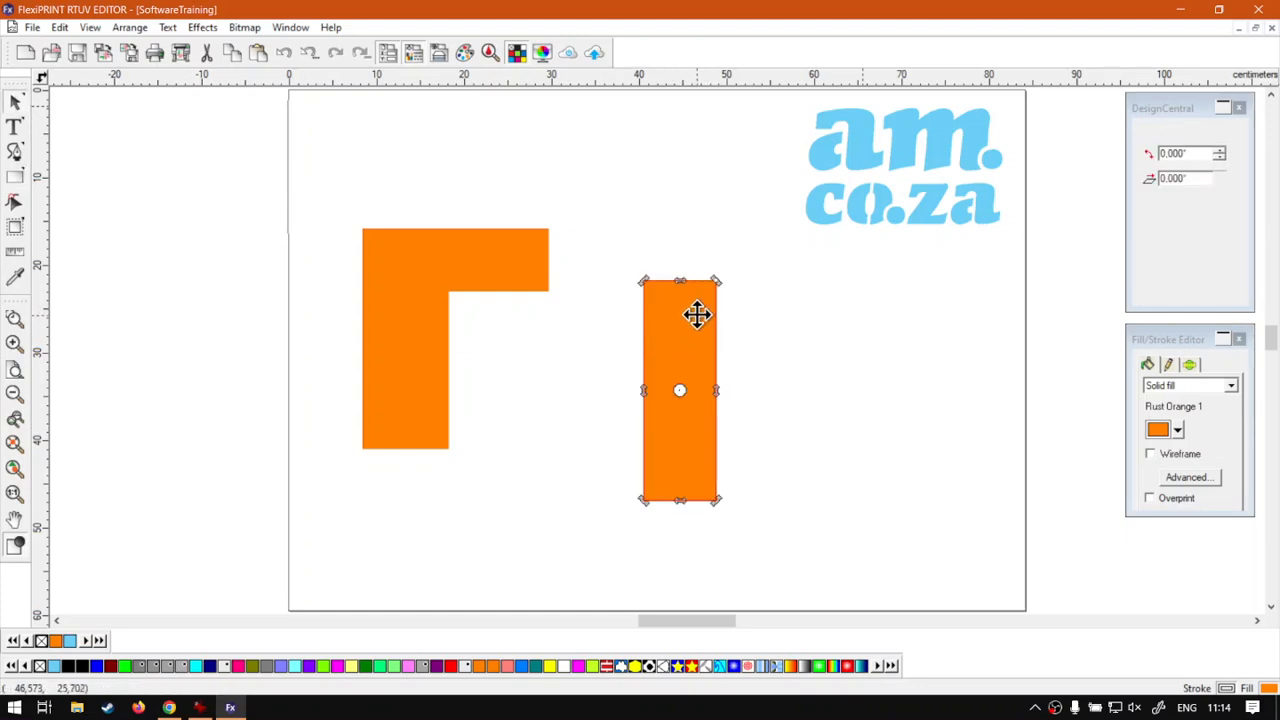
drag(716, 277, 677, 490)
click(466, 449)
click(405, 320)
click(501, 263)
drag(549, 228, 340, 431)
key(ctrl+z)
key(ctrl+z)
Step: Delete the separate vertical rectangle beside the grouped shape
click(820, 386)
click(700, 339)
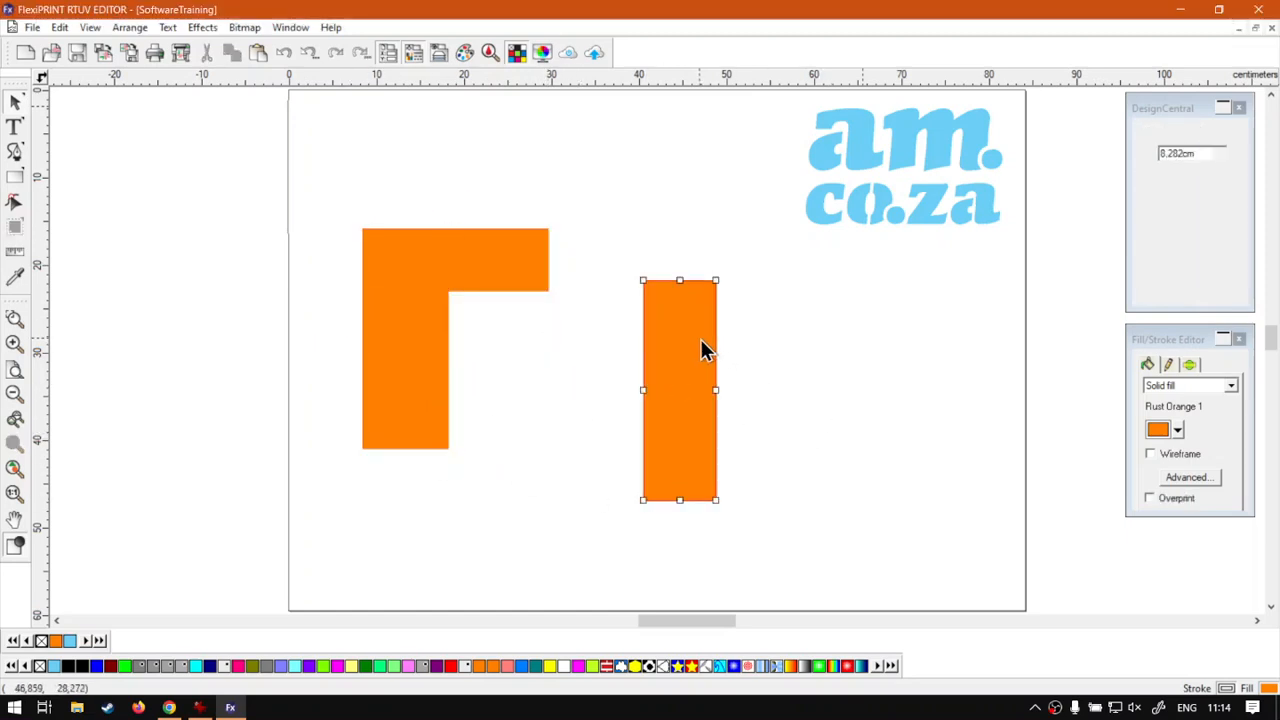
key(Delete)
Step: Enlarge the grouped shape to about 30.1 by 35.6 cm and move it to about X 13.3 cm, Y 19.1 cm
click(480, 267)
drag(548, 447, 620, 486)
drag(424, 408, 477, 426)
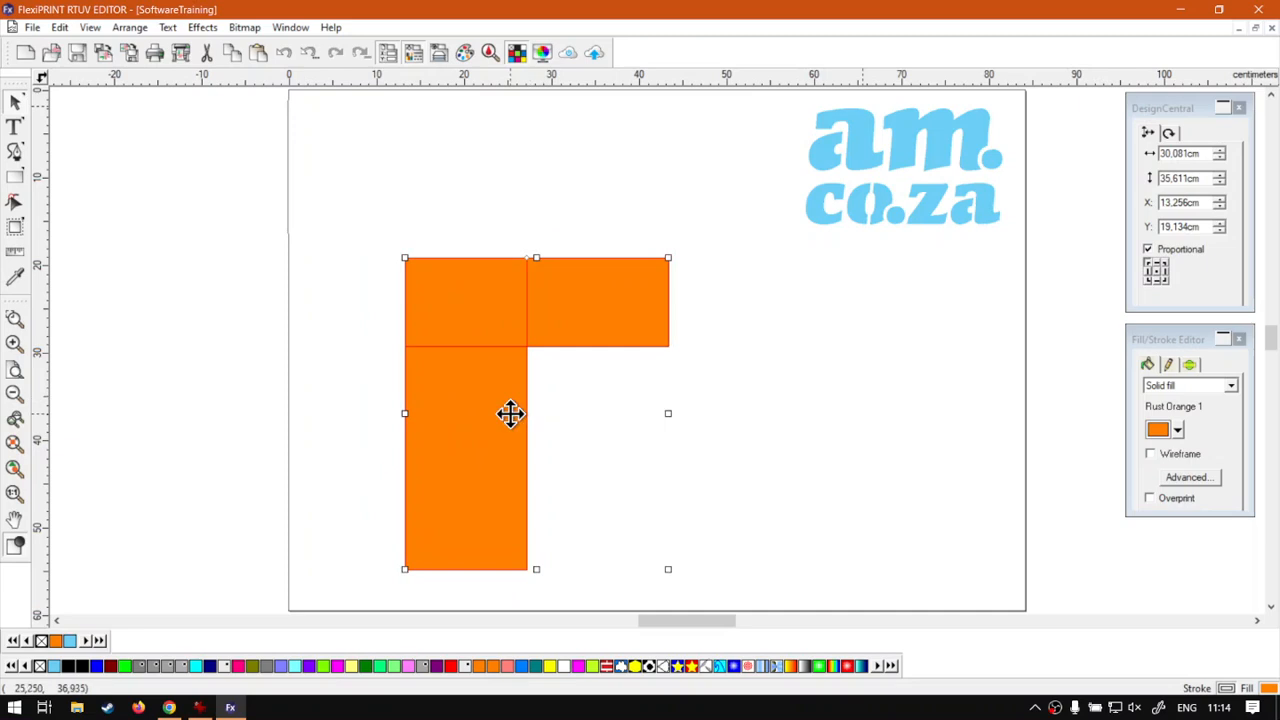
Step: Start the Mirror command on the grouped shape and turn off keeping the original
click(124, 44)
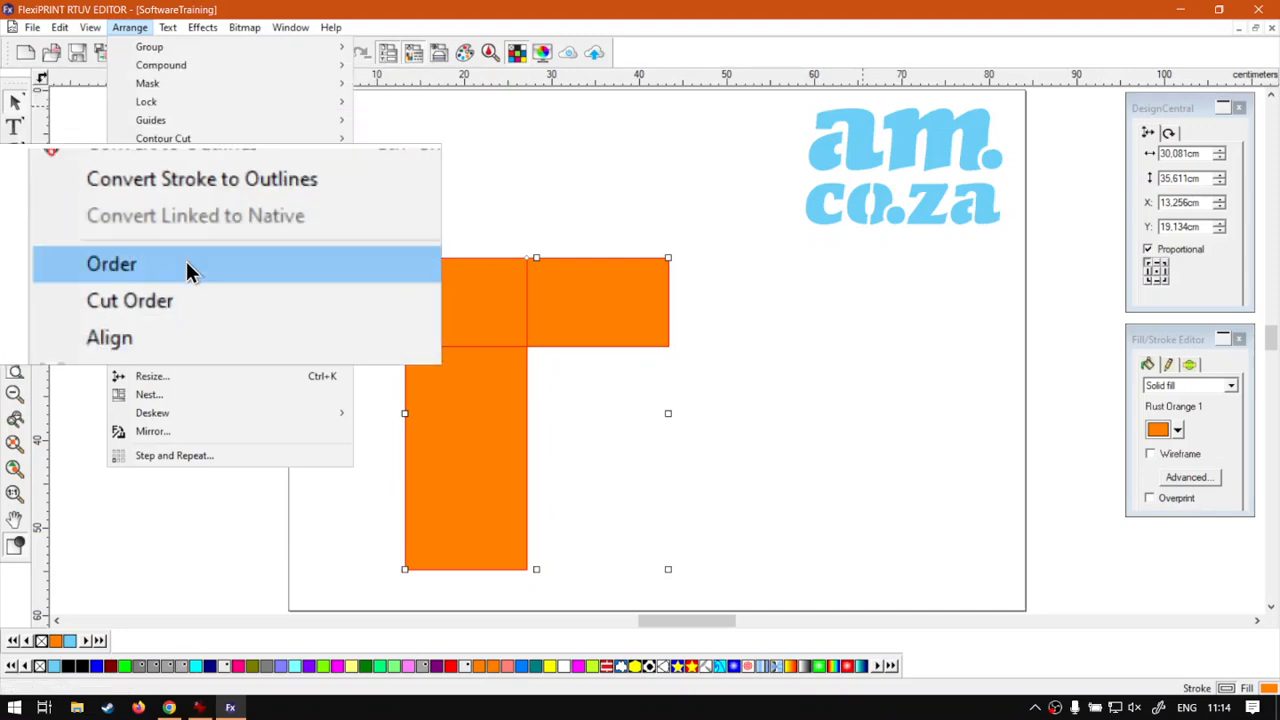
click(178, 432)
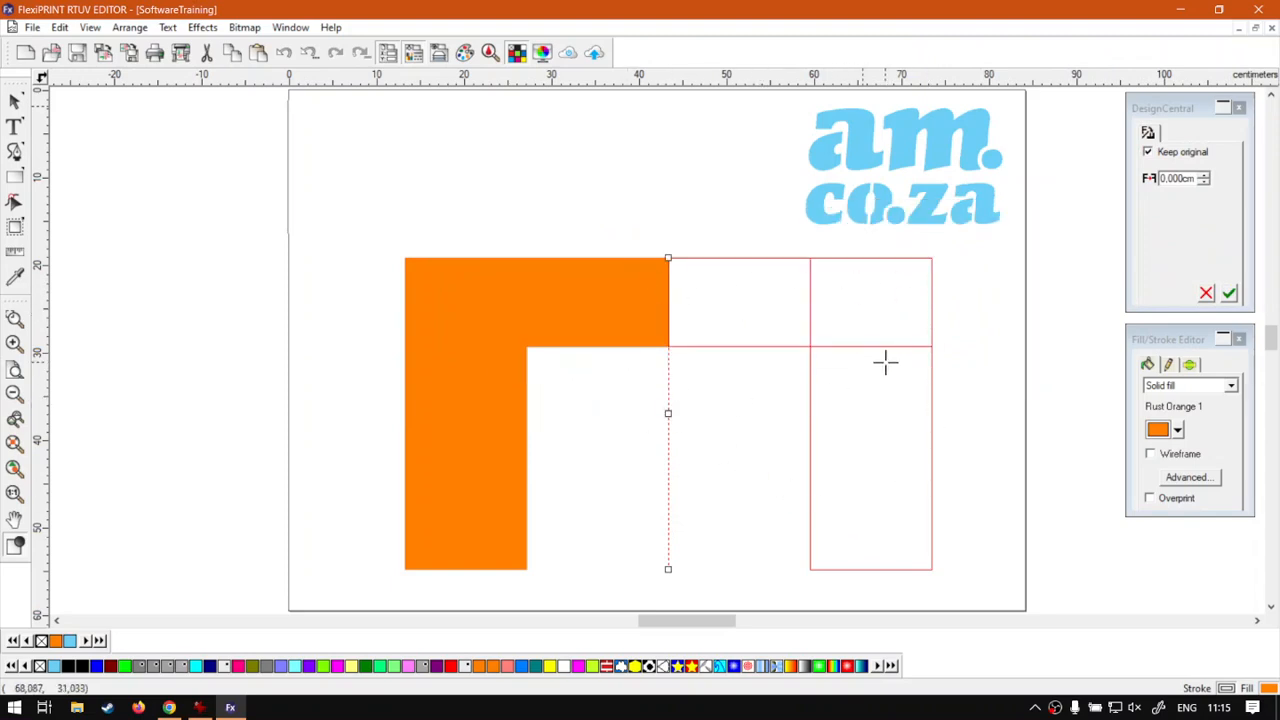
click(1148, 152)
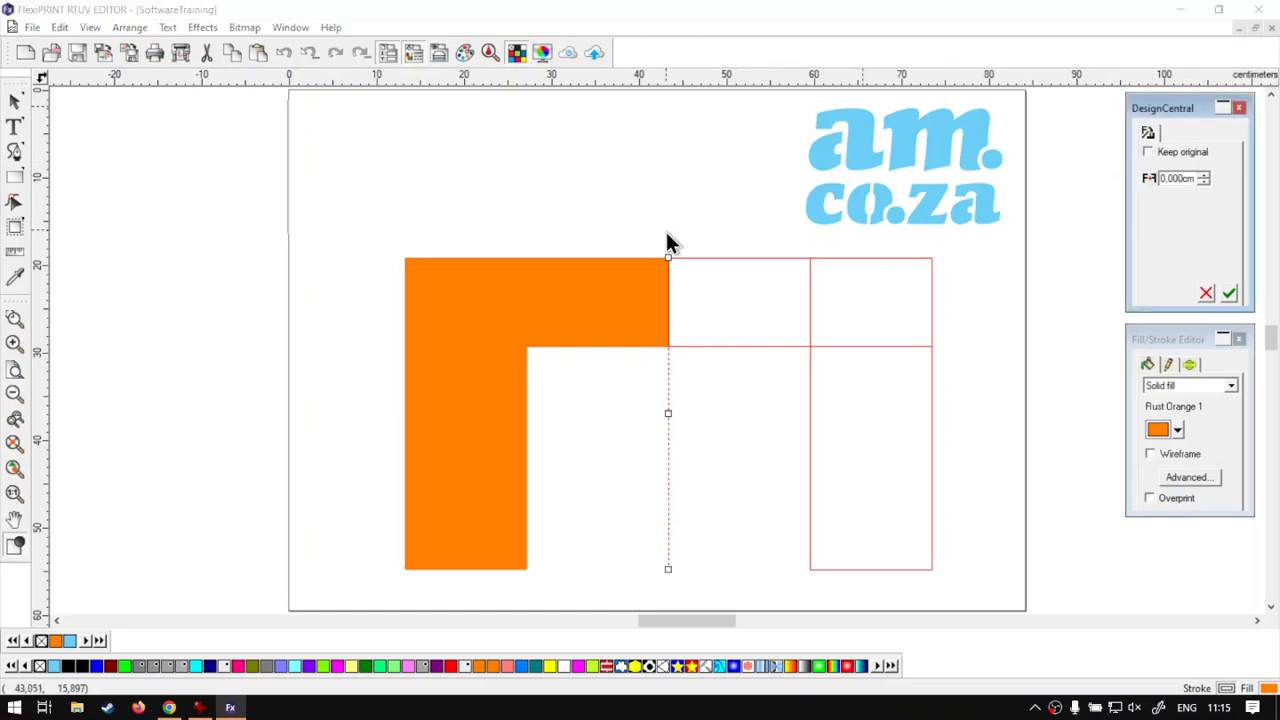
click(757, 56)
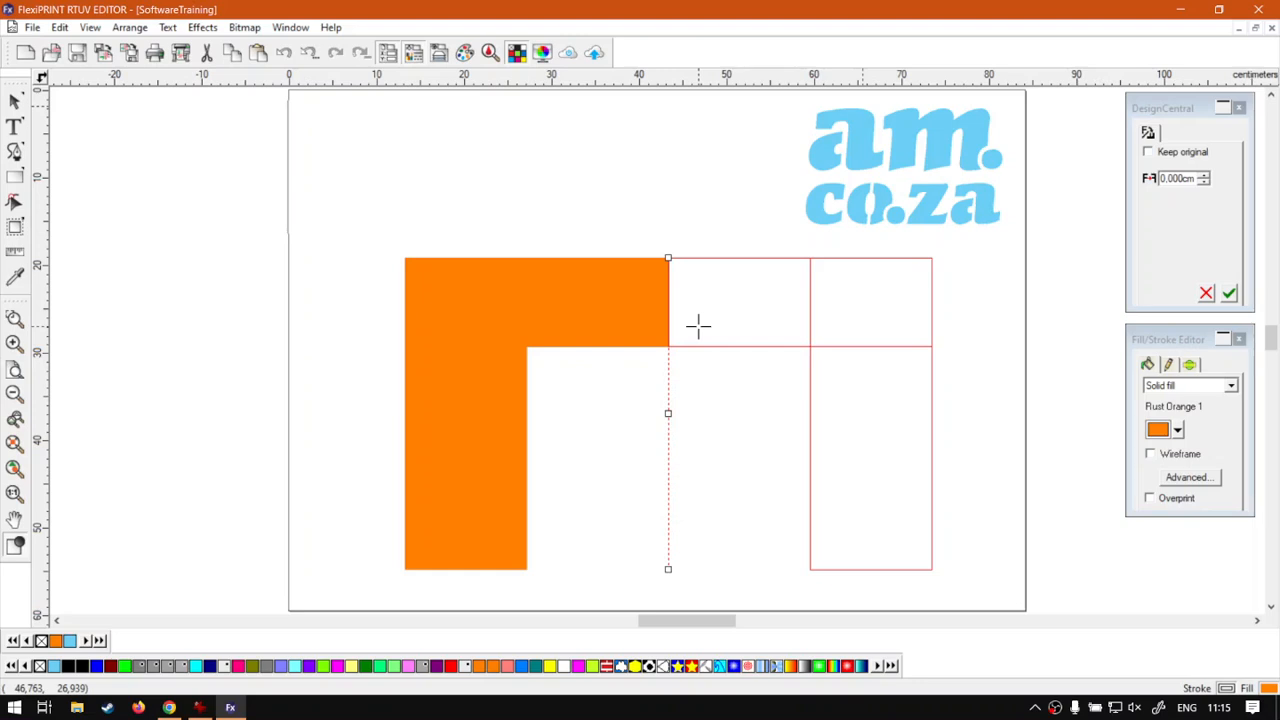
Step: Try shifting the mirror line right for an offset of about 2.5 cm and swinging its lower end between horizontal and tilted positions
drag(698, 325, 670, 413)
mouse_move(668, 415)
mouse_down()
mouse_move(717, 421)
mouse_move(447, 412)
mouse_move(369, 423)
mouse_move(686, 420)
mouse_move(671, 421)
mouse_move(678, 430)
mouse_up()
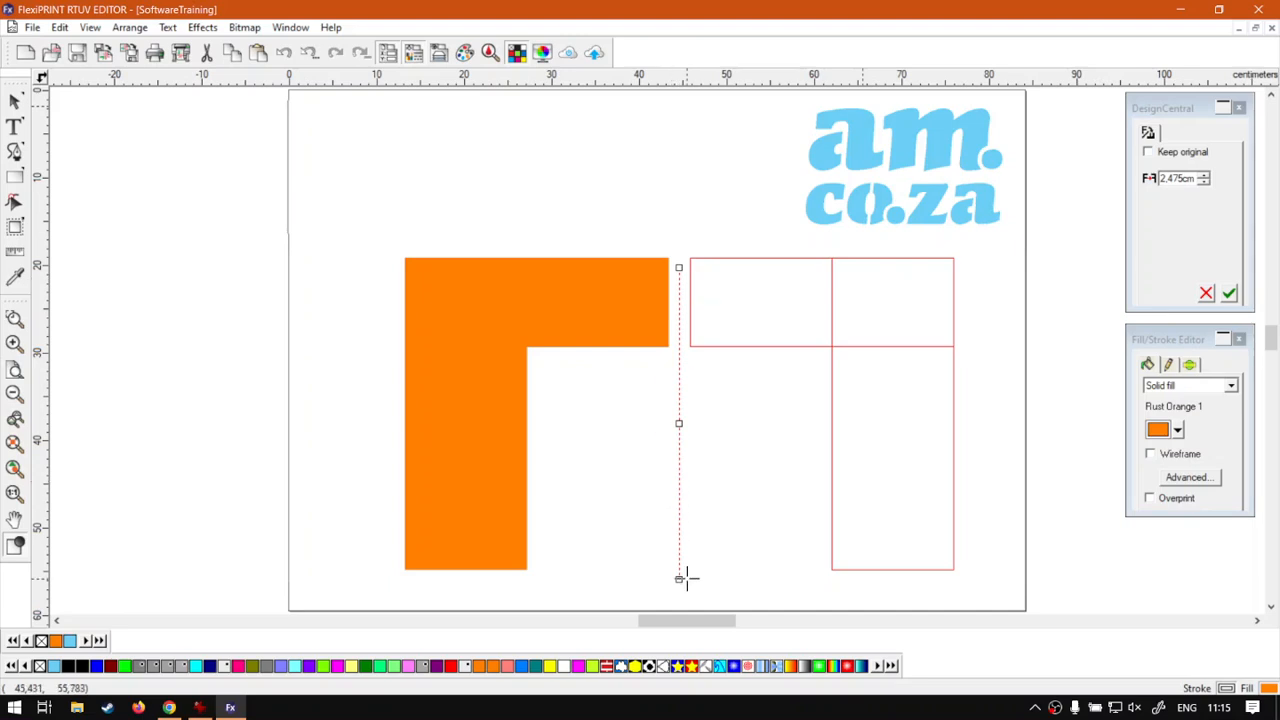
drag(680, 578, 825, 268)
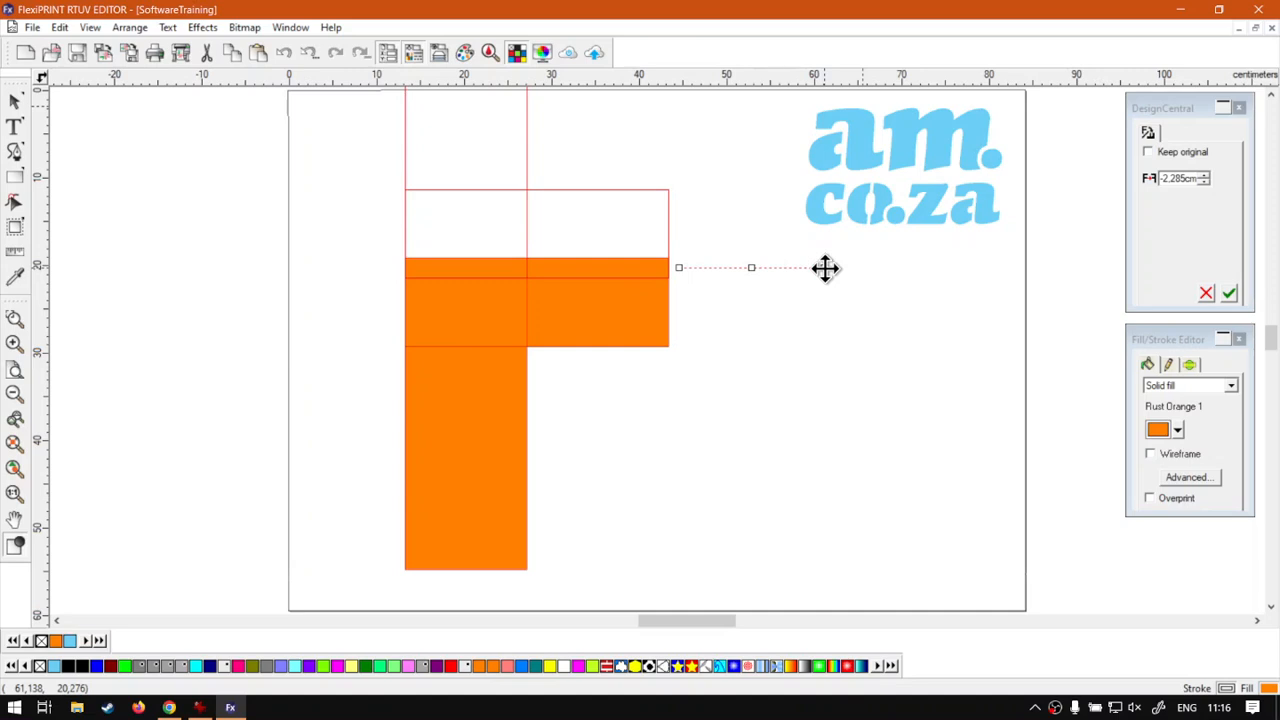
drag(825, 268, 690, 357)
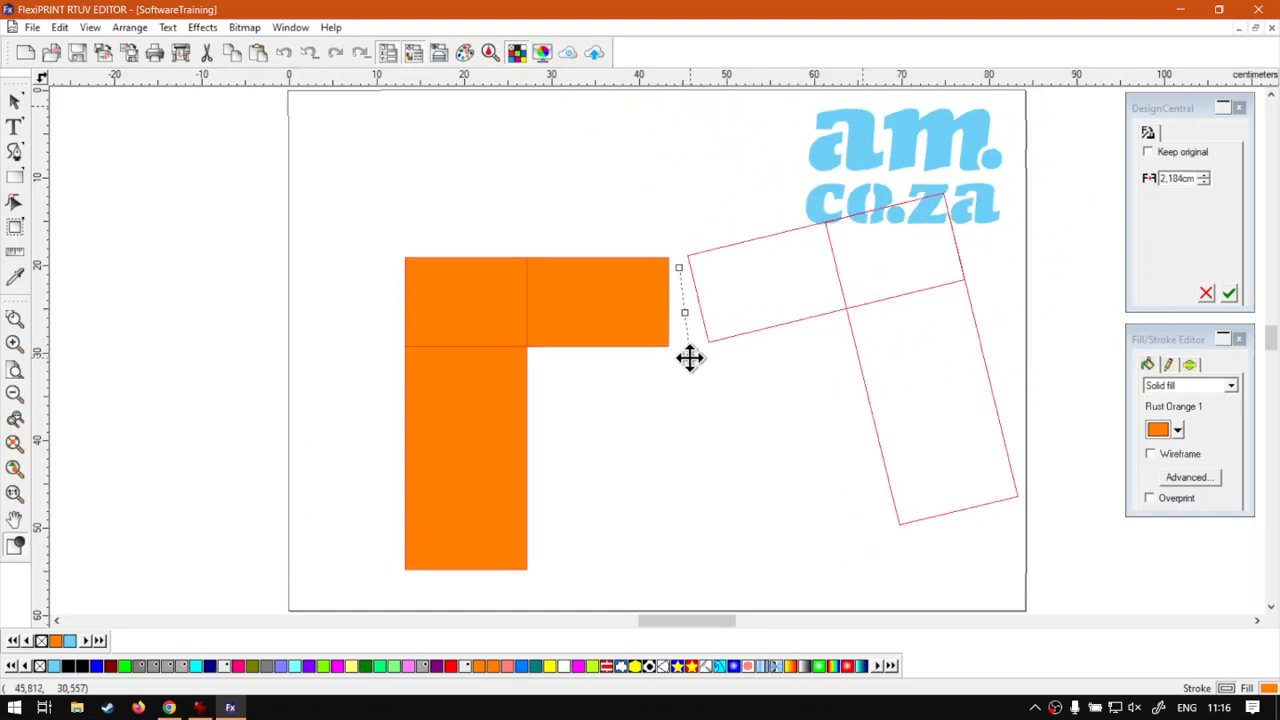
drag(690, 357, 826, 303)
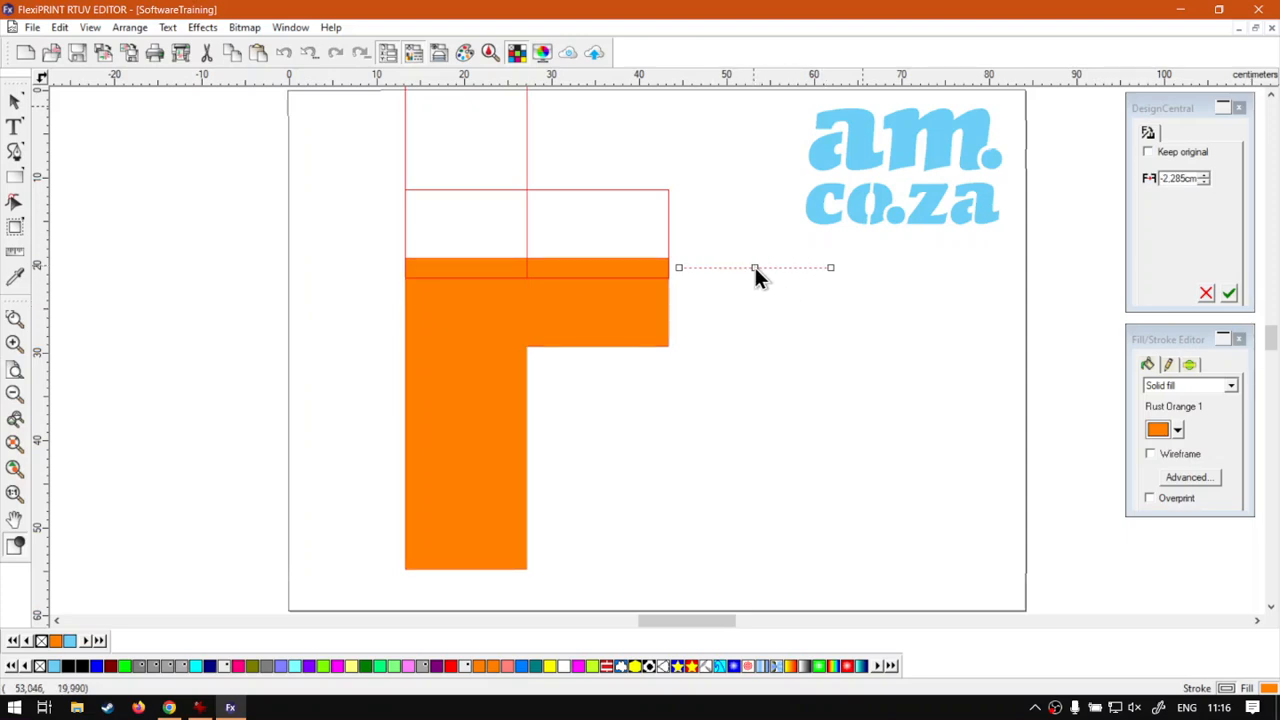
Step: Try raising the horizontal mirror line and moving its endpoints onto and near the shape, and cancel the mirroring
drag(755, 267, 755, 254)
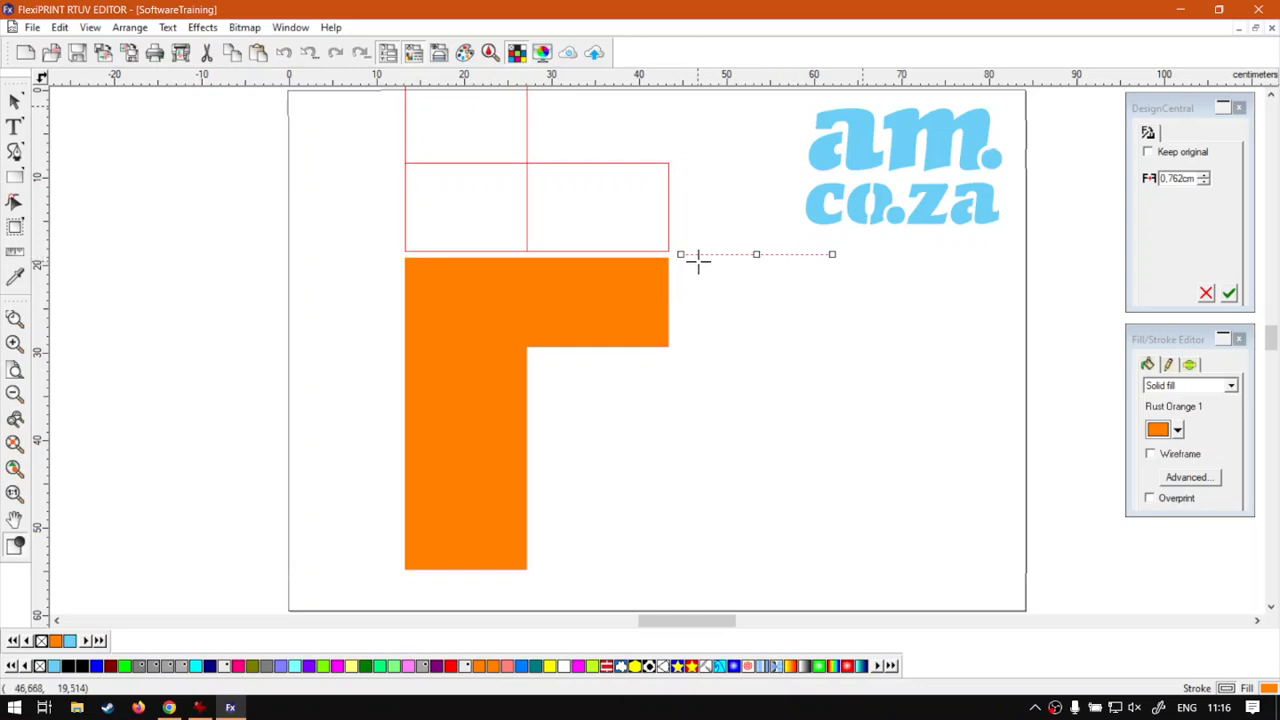
drag(681, 255, 529, 346)
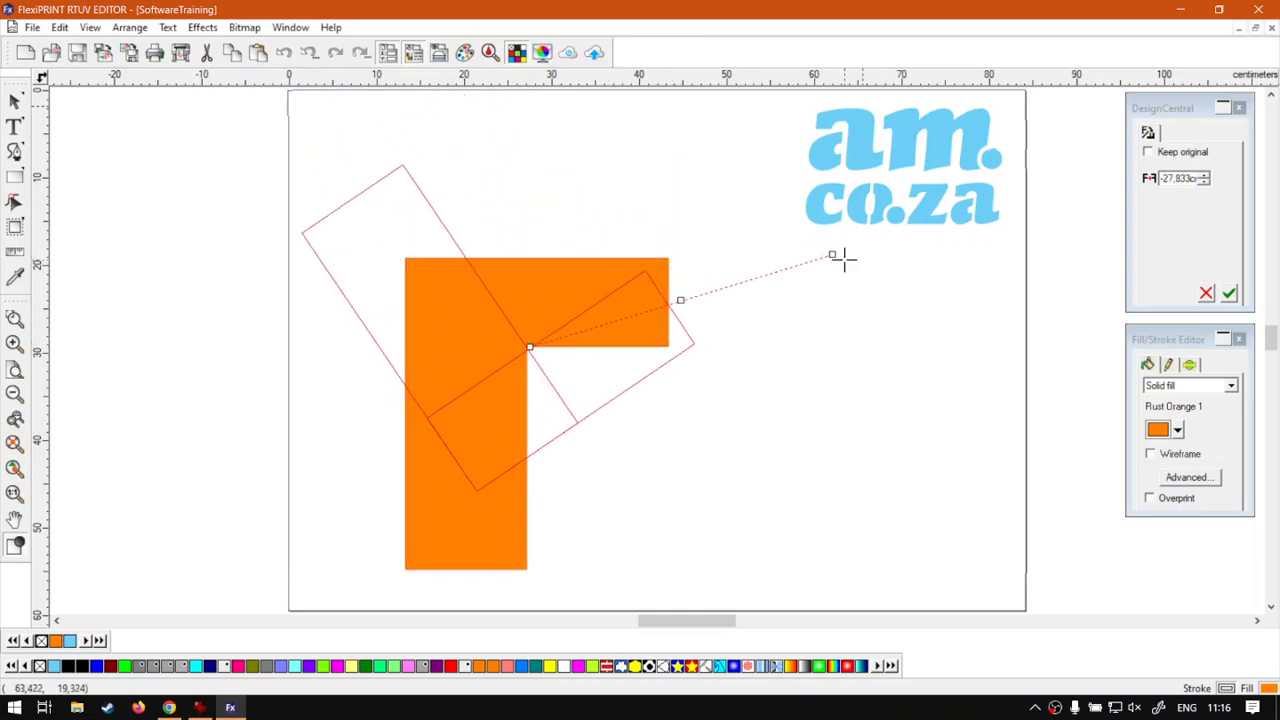
drag(832, 256, 589, 384)
key(Escape)
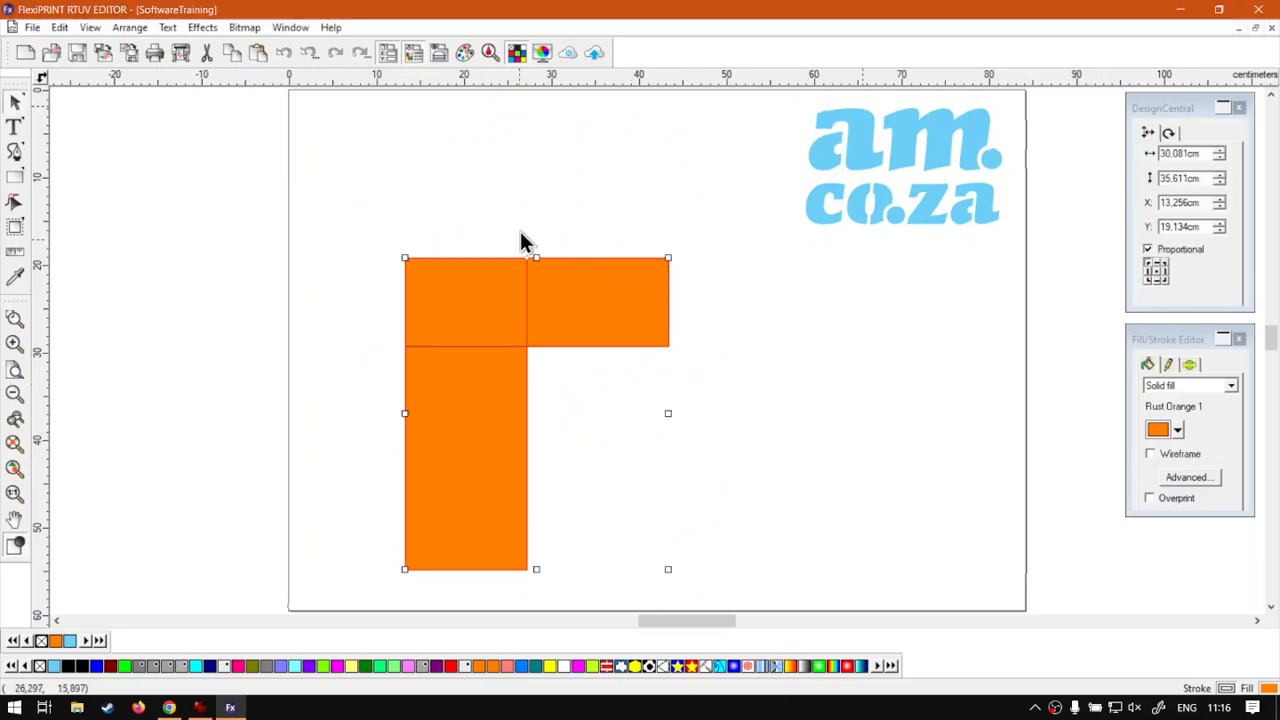
Step: Mirror the grouped shape across a vertical line on its right side, with an offset of about 2.3 cm and no original kept
click(128, 29)
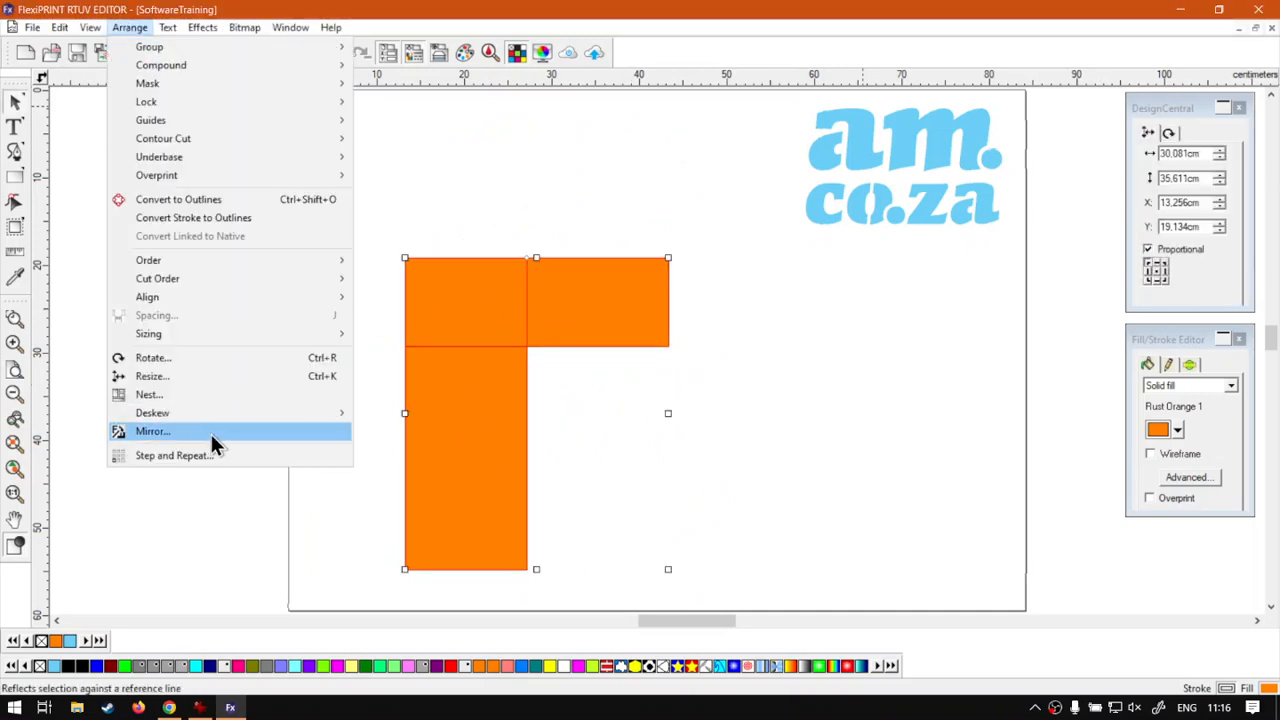
click(159, 430)
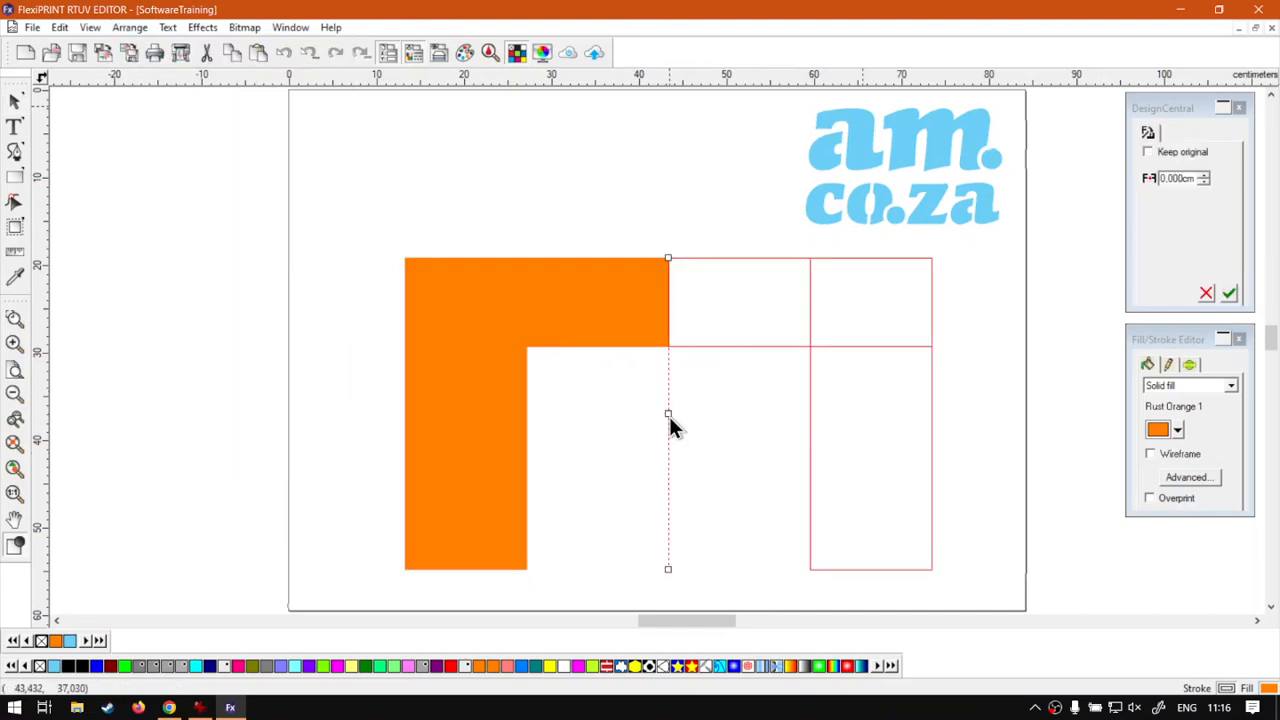
mouse_move(669, 413)
mouse_down()
mouse_move(702, 416)
mouse_move(678, 419)
mouse_up()
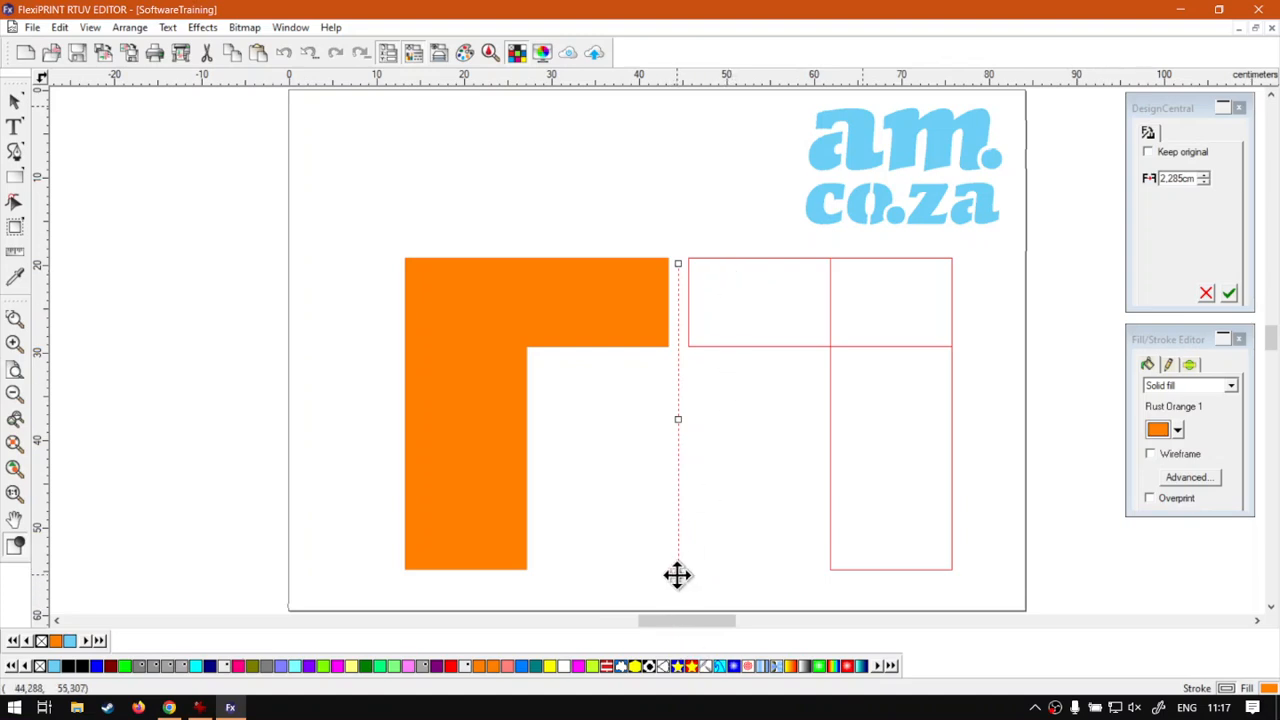
drag(677, 575, 691, 494)
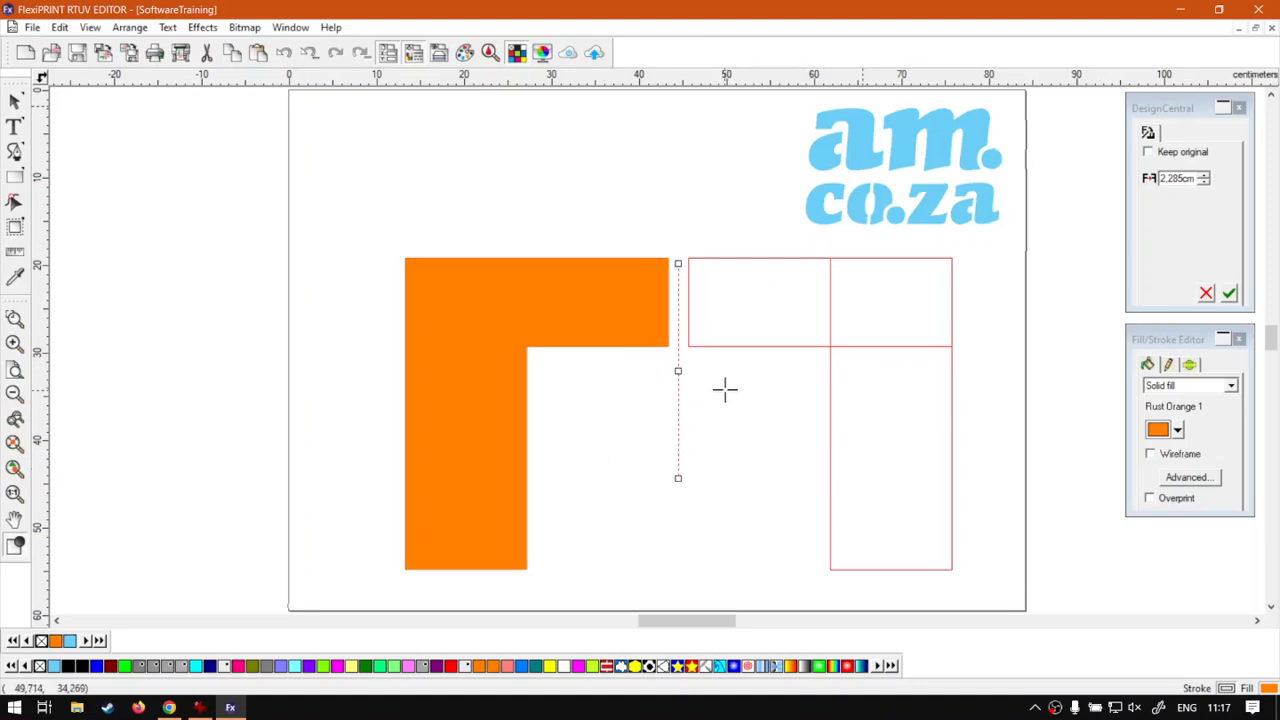
click(1226, 296)
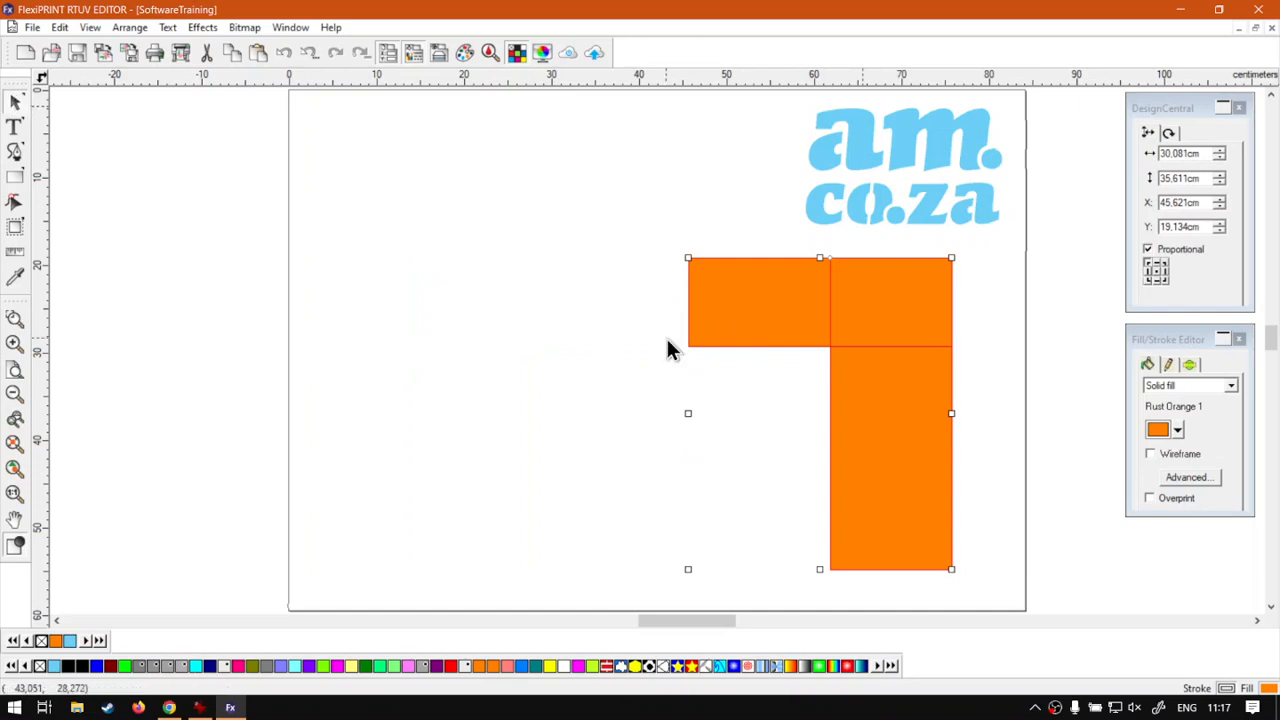
click(630, 222)
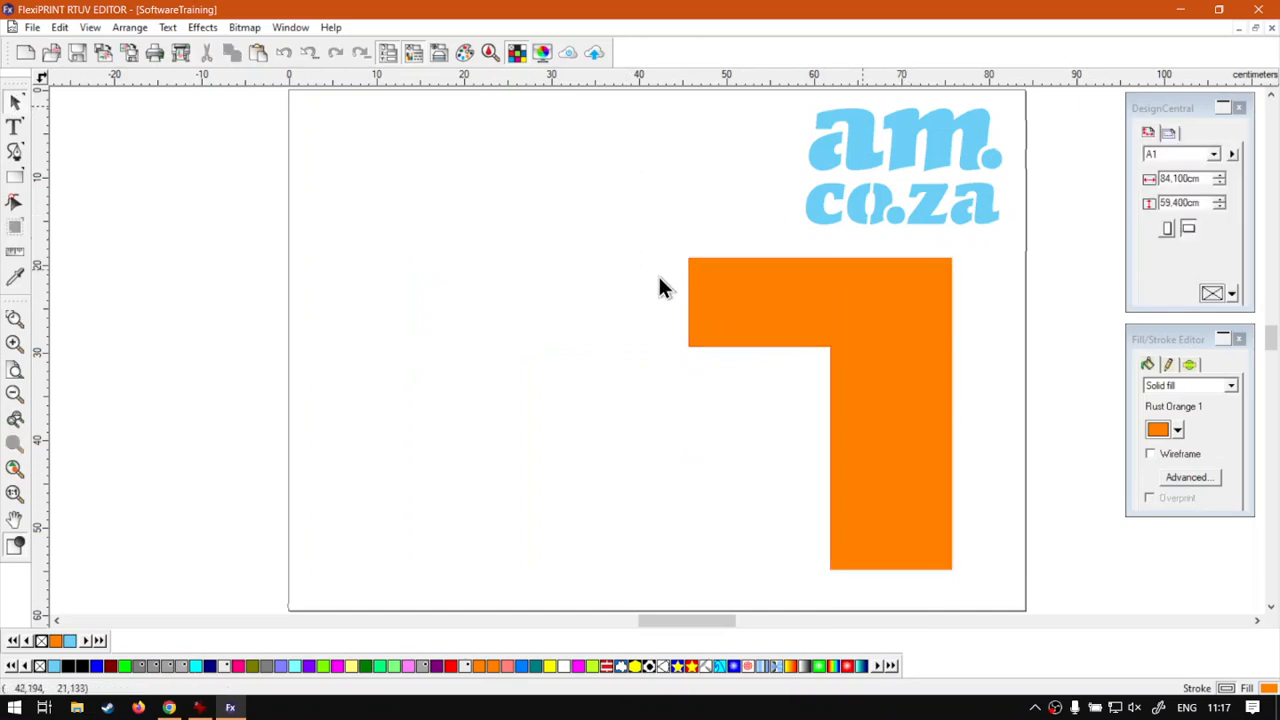
Step: Start mirroring the flipped shape again and turn on keeping the original
click(774, 326)
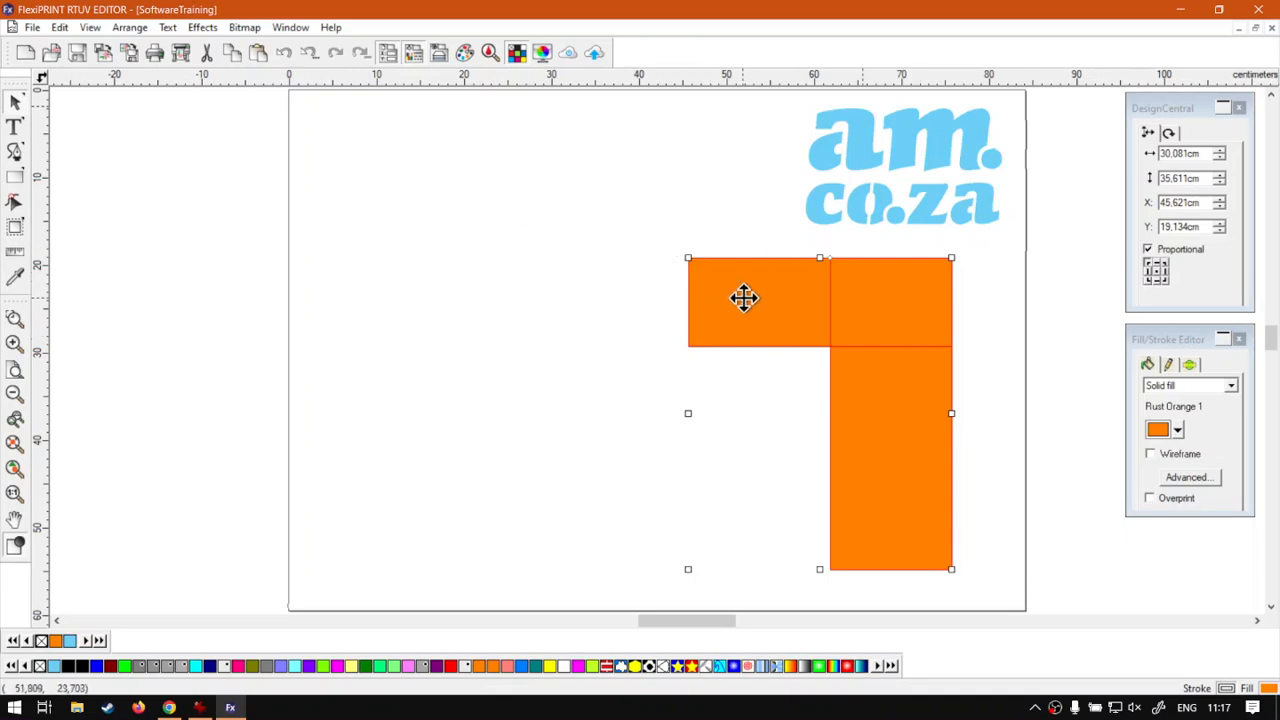
click(1163, 109)
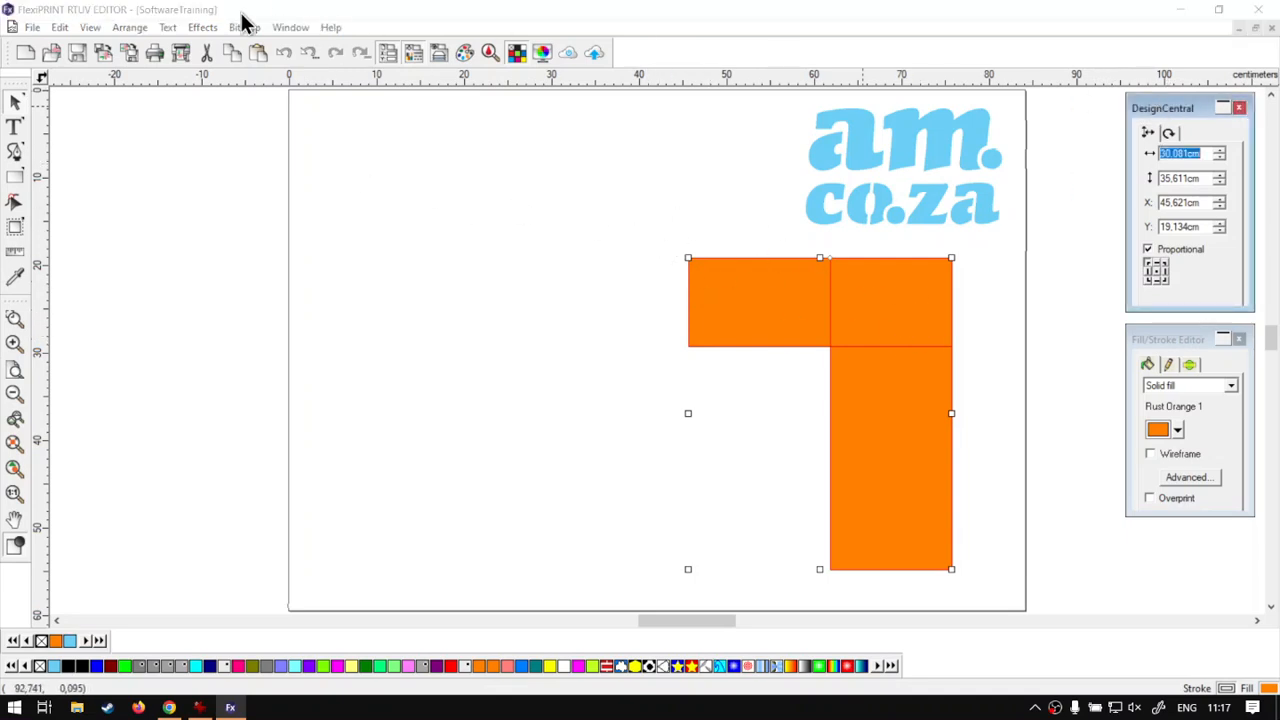
click(130, 28)
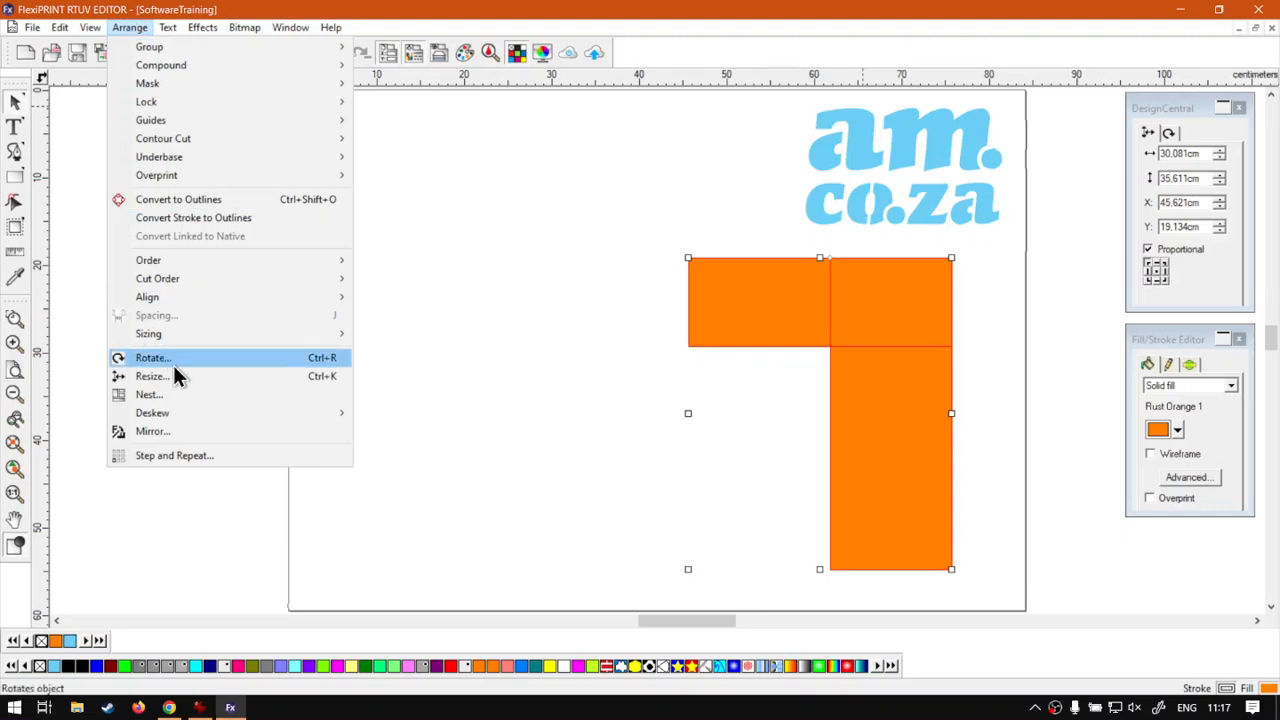
click(234, 433)
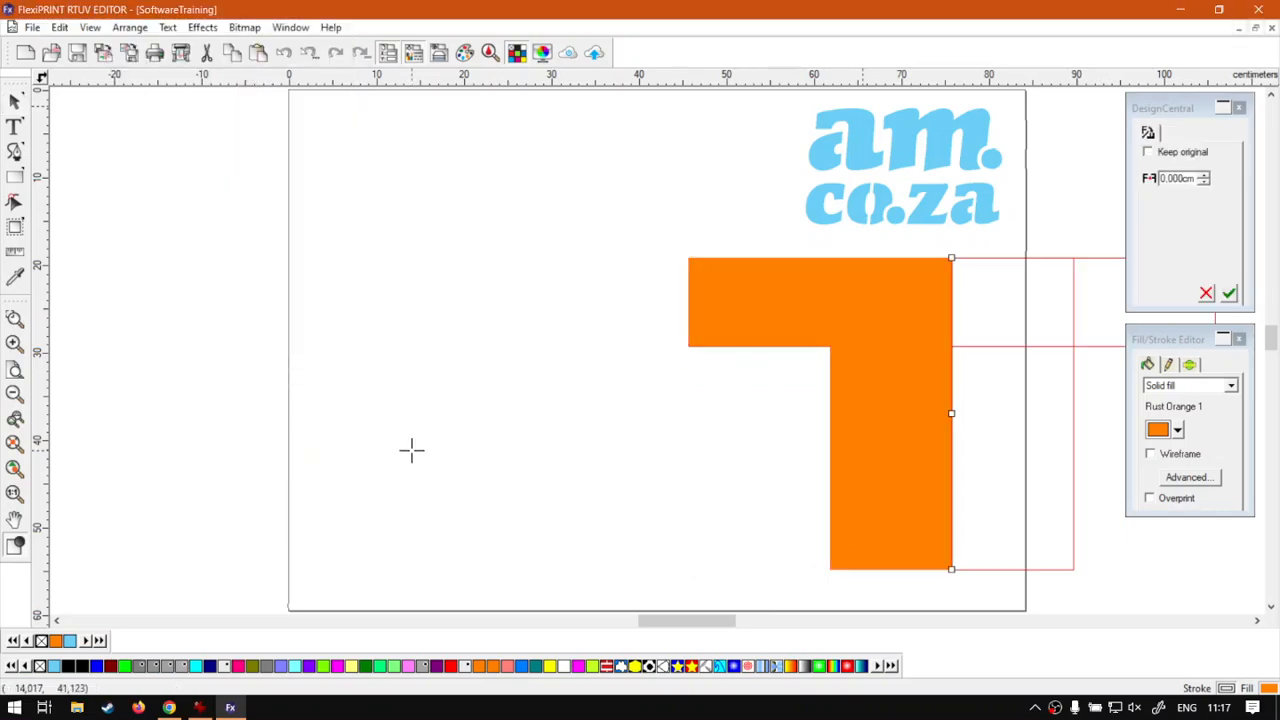
click(1160, 232)
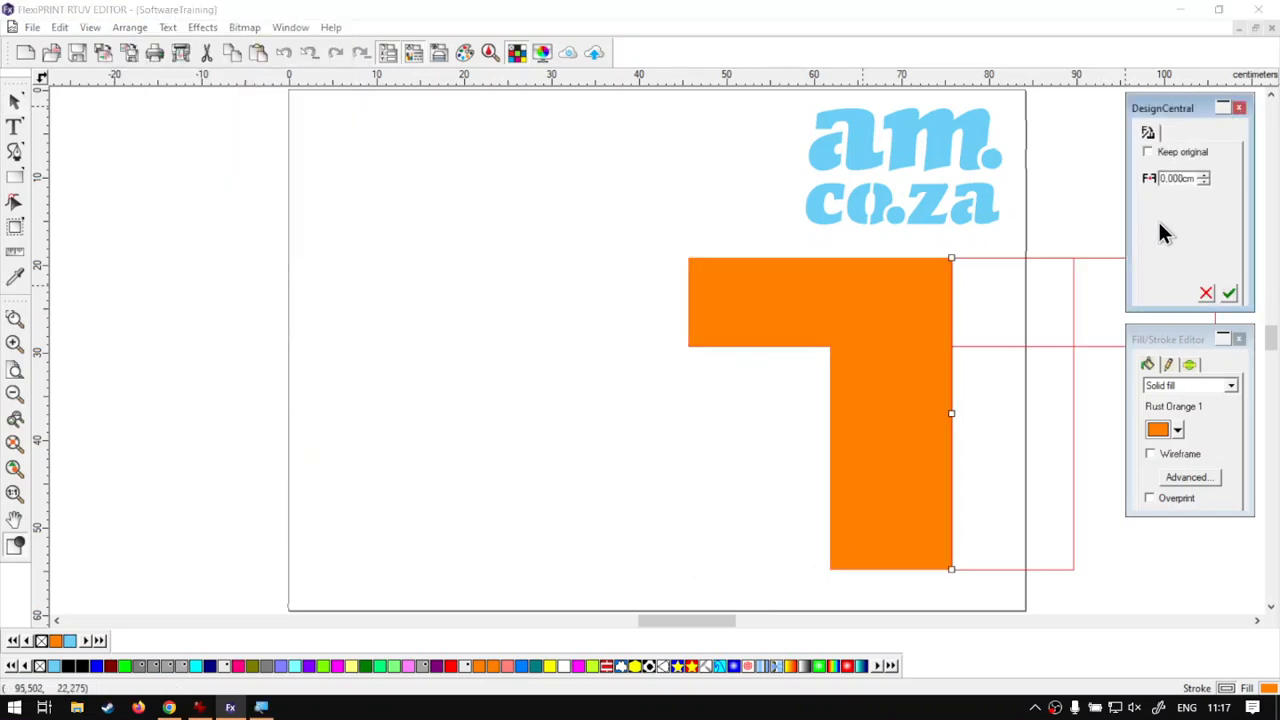
key(super+plus)
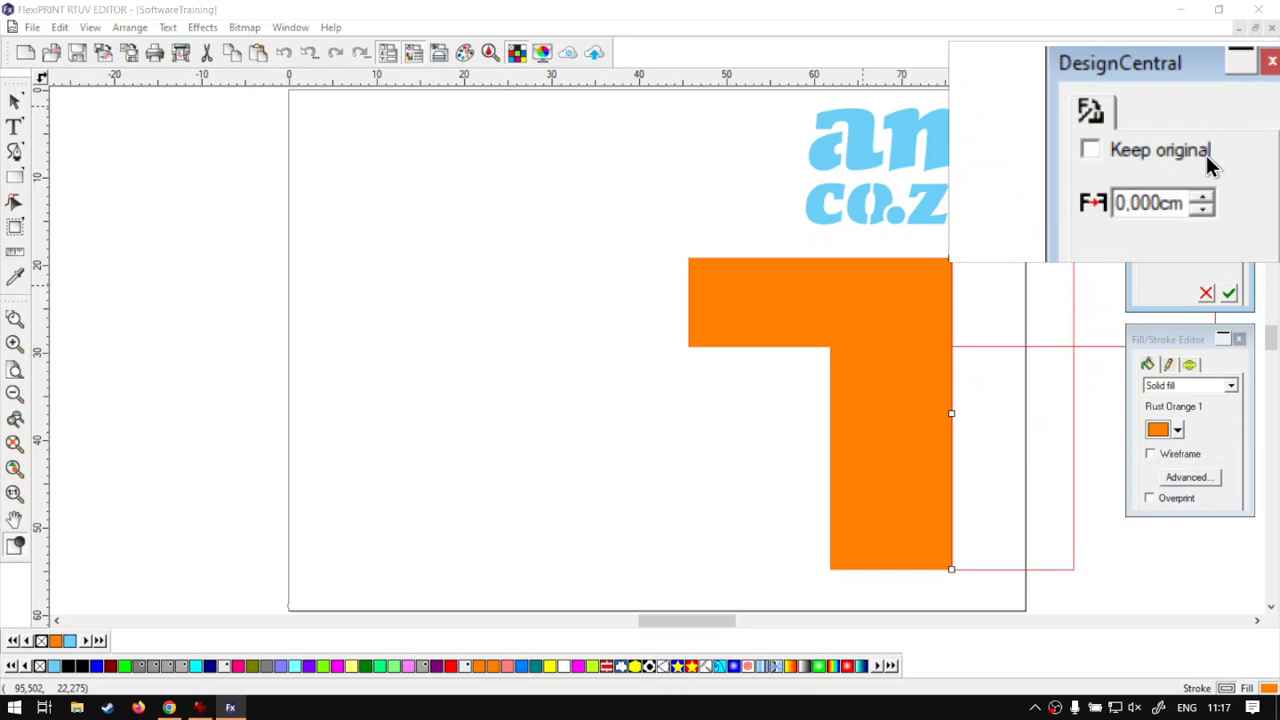
click(1154, 155)
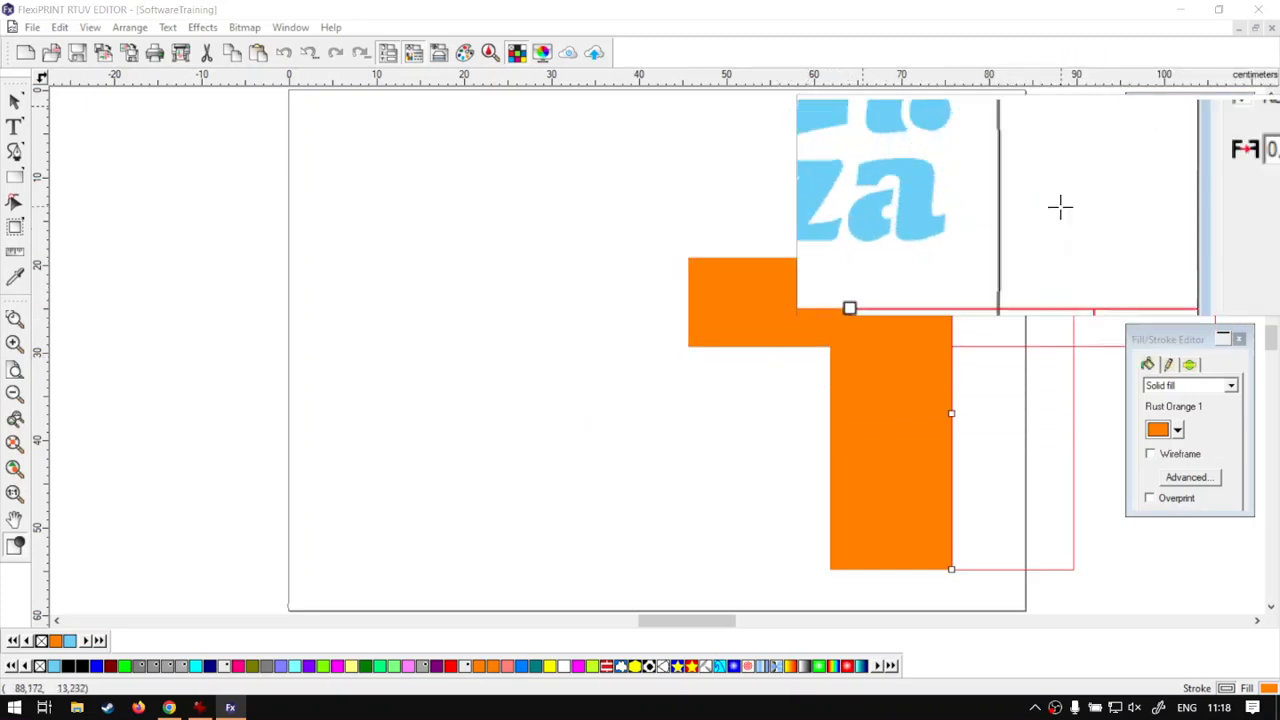
Step: Set the mirror offset between the original and its copy to 2 cm
click(1203, 177)
click(1205, 184)
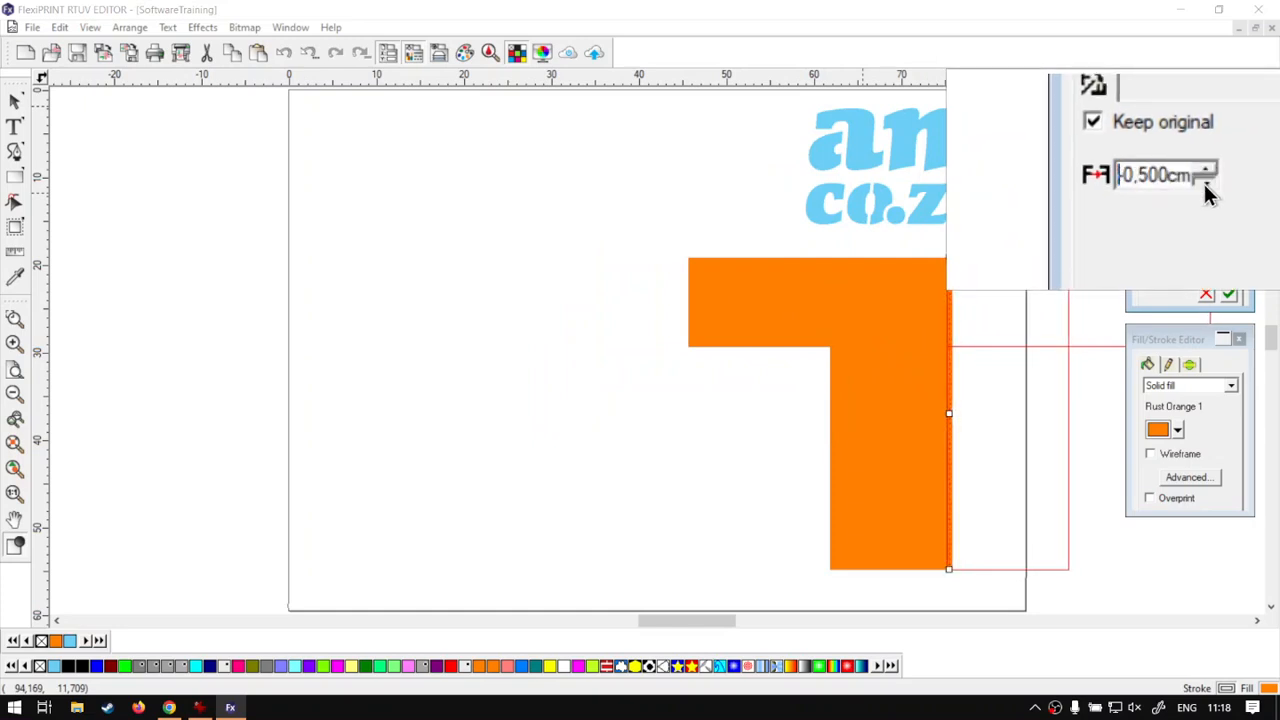
click(1205, 175)
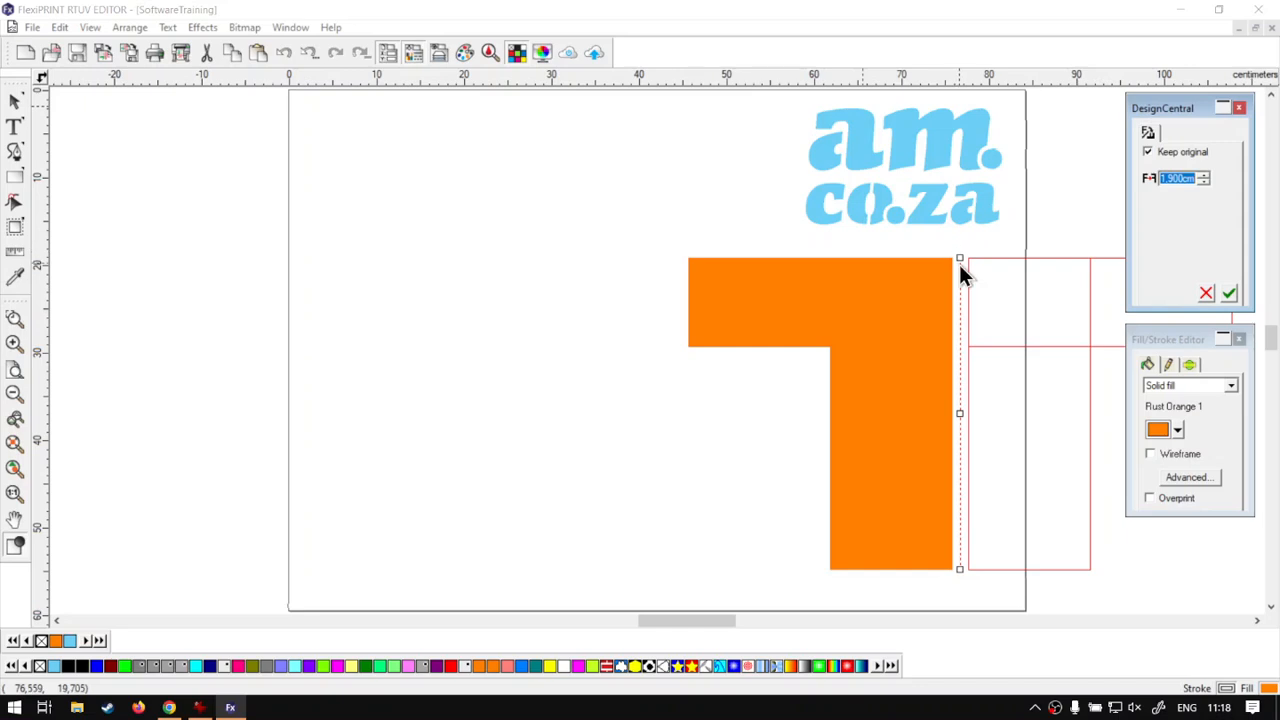
text(2)
key(Return)
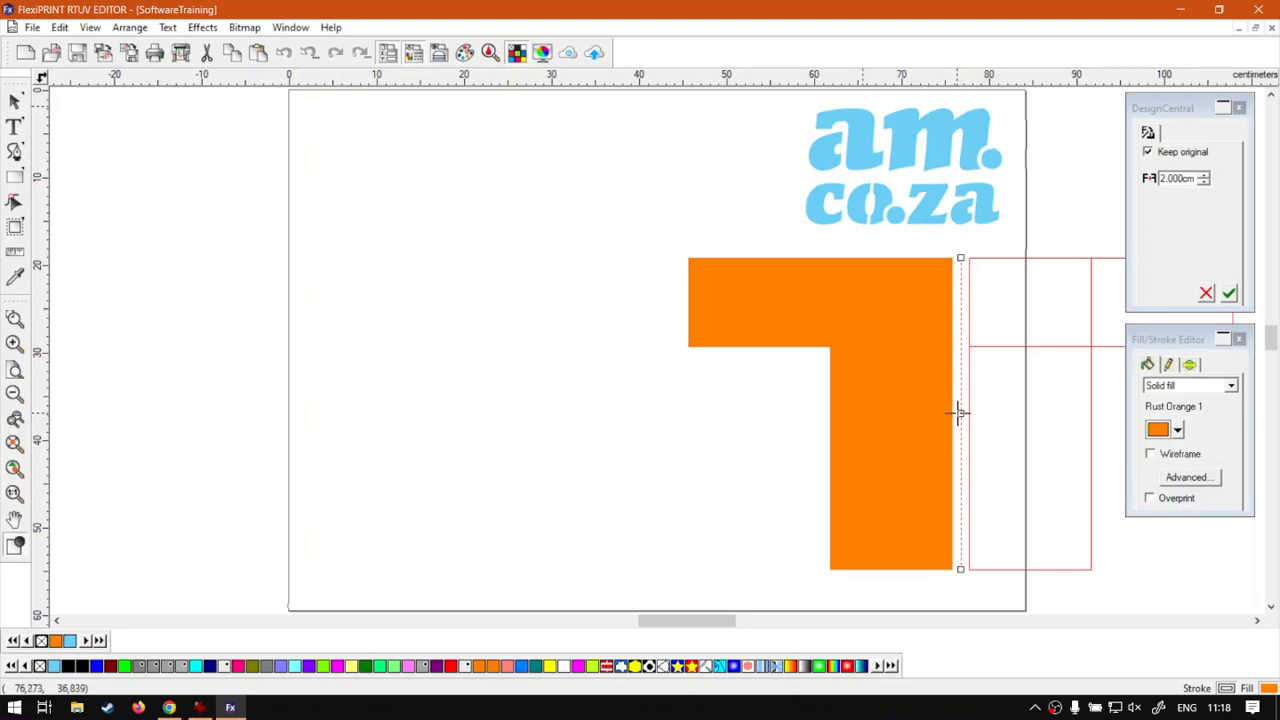
Step: Mirror the orange shape across a vertical line at its left edge, keeping the original, with an offset of about -0.477 cm
drag(959, 413, 694, 429)
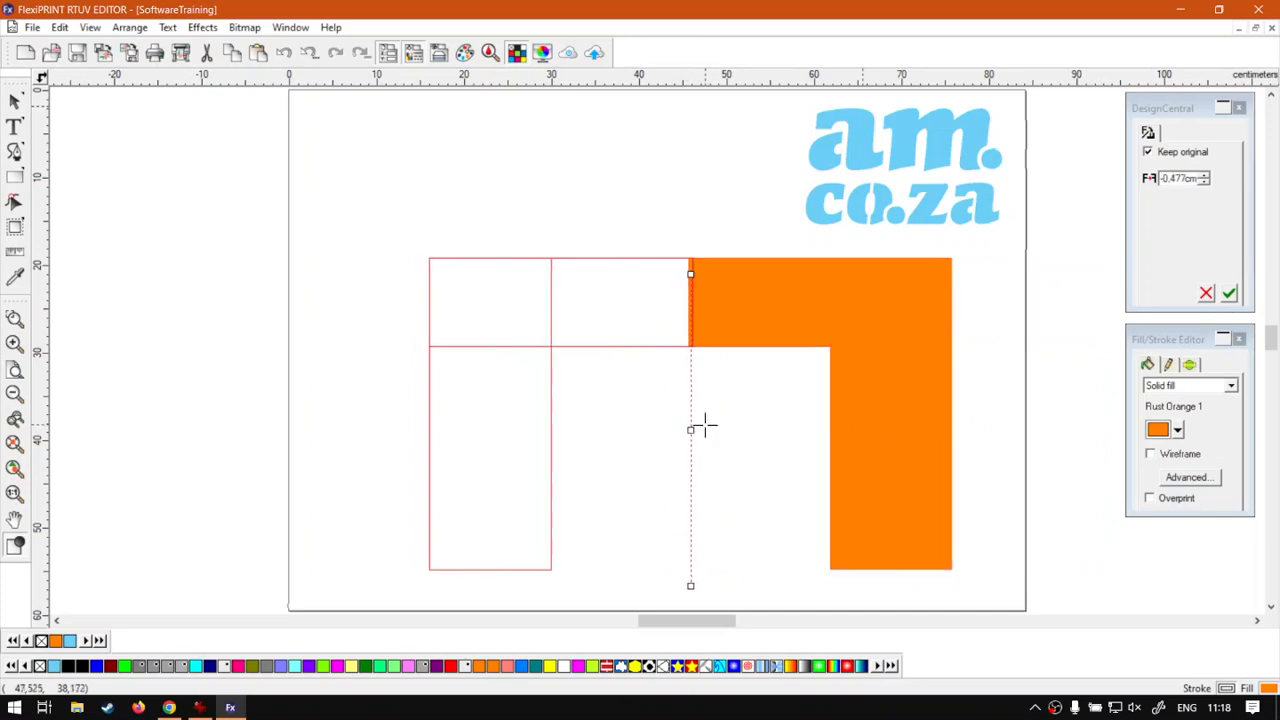
click(891, 366)
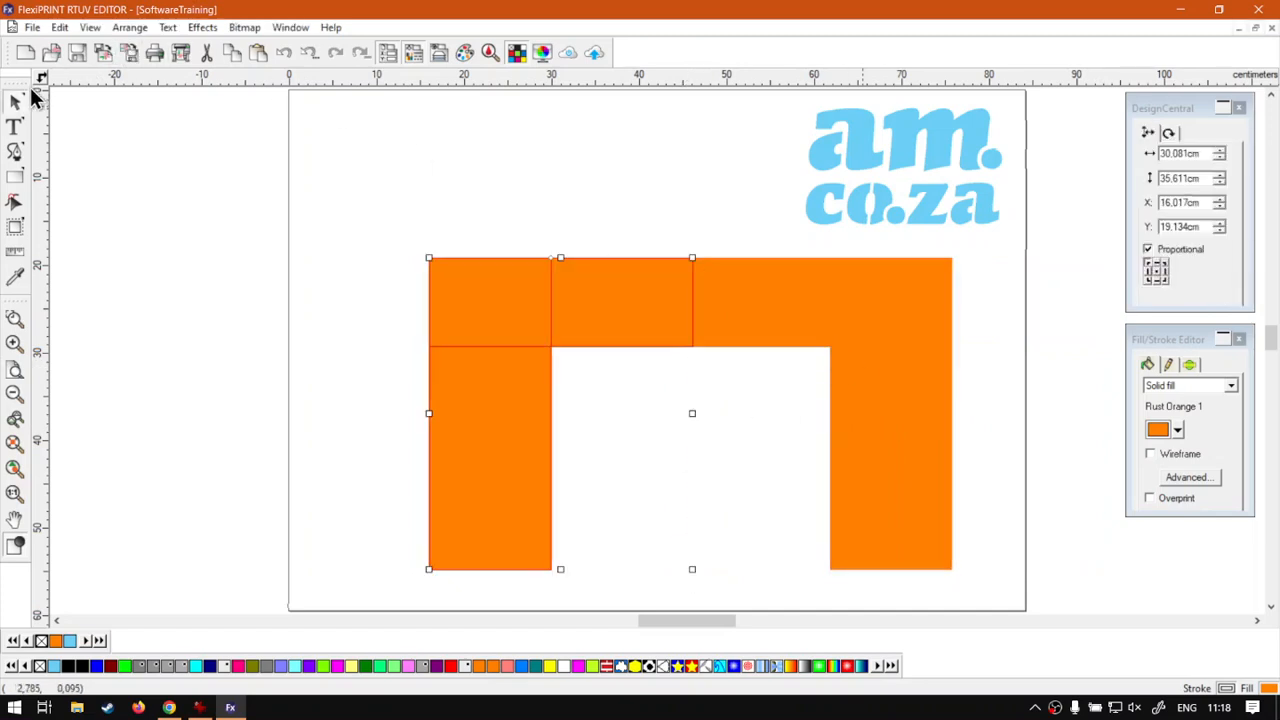
Step: Select both orange halves and move them together to about X 11.8 cm, Y 19.5 cm on the page
shift+click(758, 299)
drag(896, 324, 865, 331)
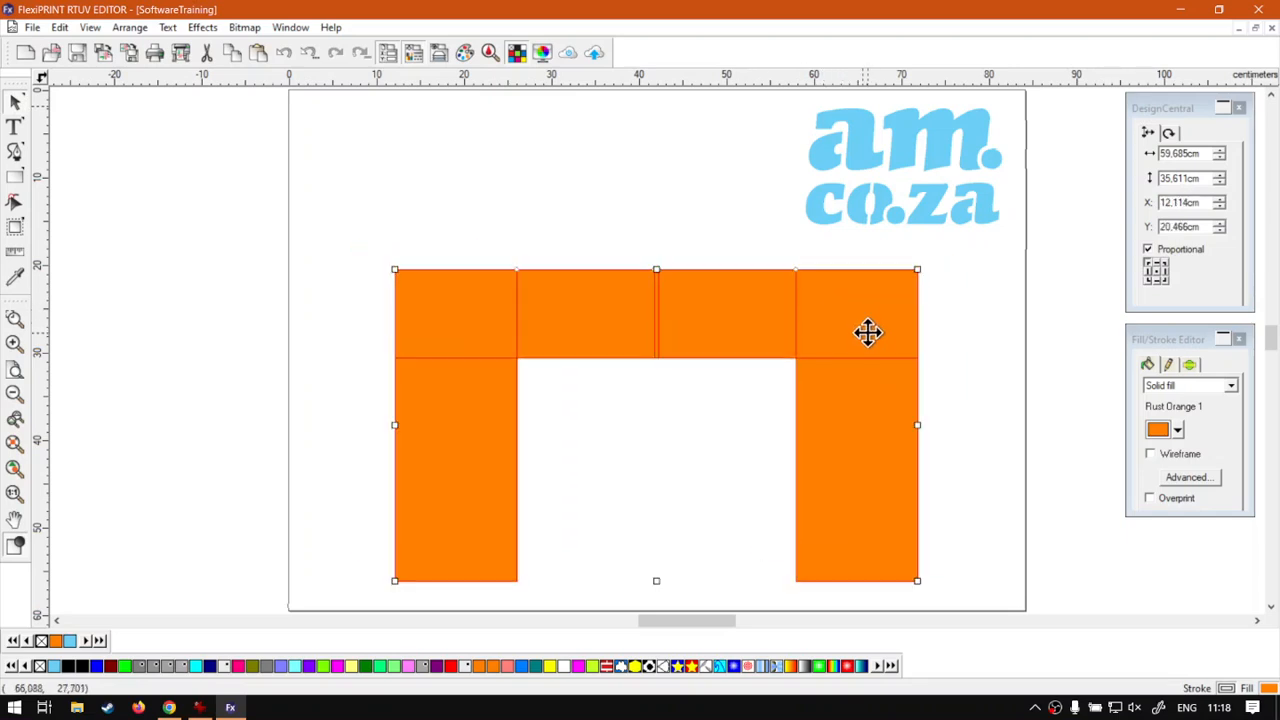
click(962, 357)
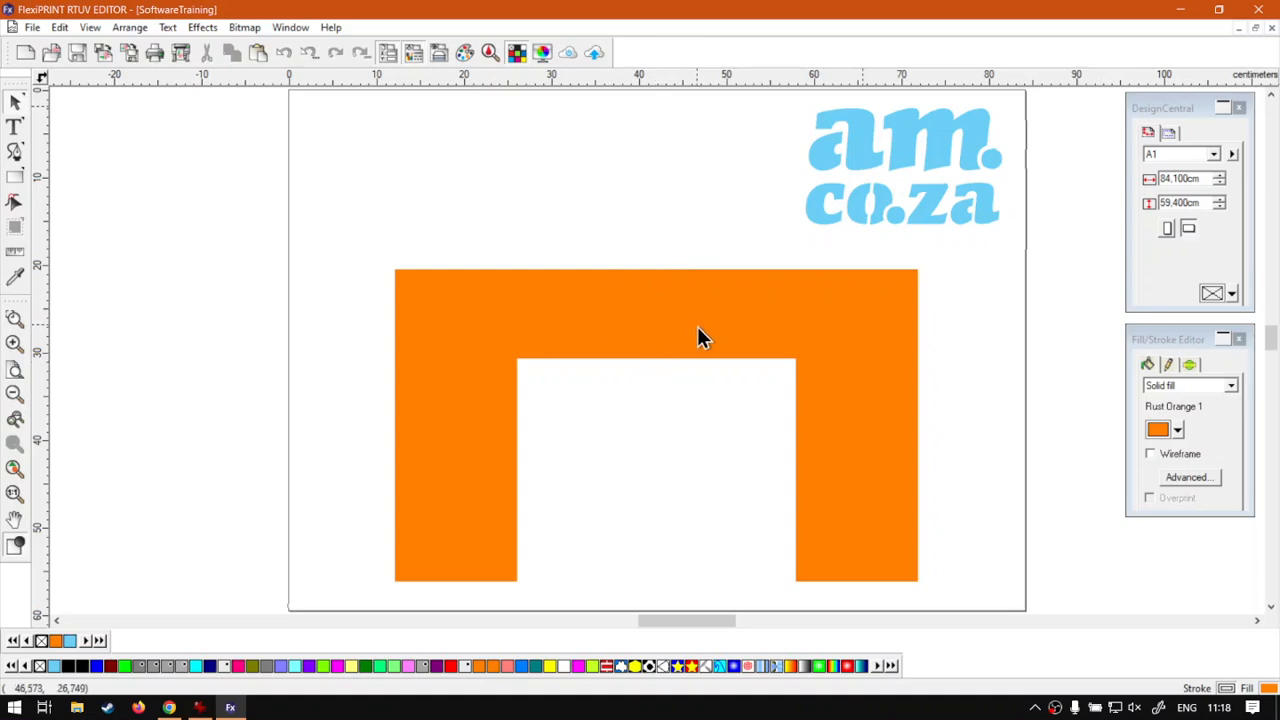
click(698, 328)
shift+click(600, 330)
drag(606, 323, 606, 317)
click(971, 367)
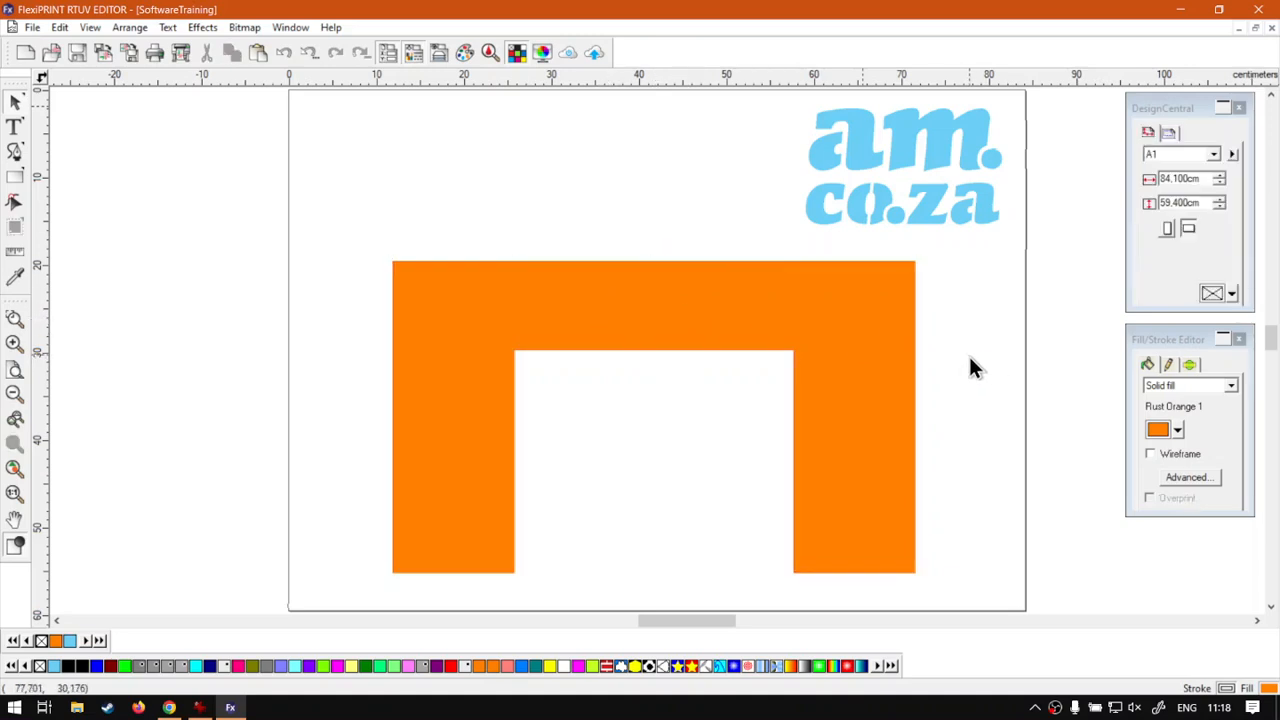
click(829, 326)
click(951, 331)
click(486, 370)
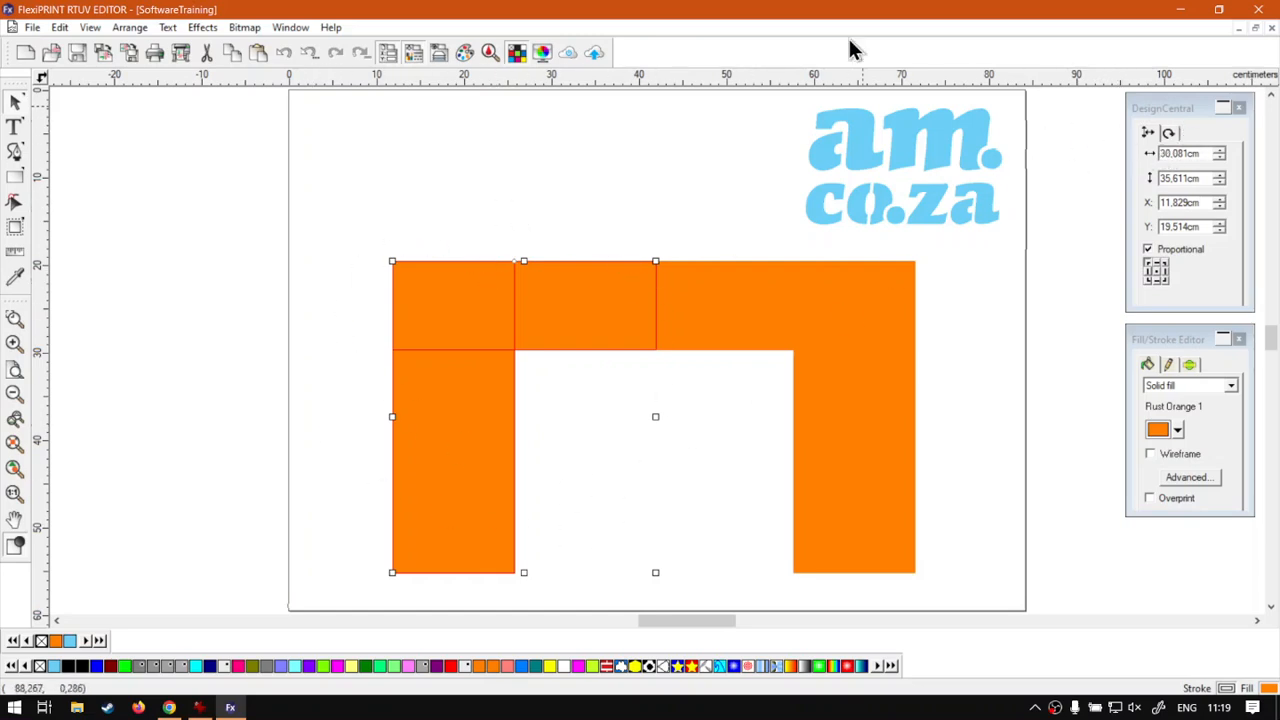
click(128, 31)
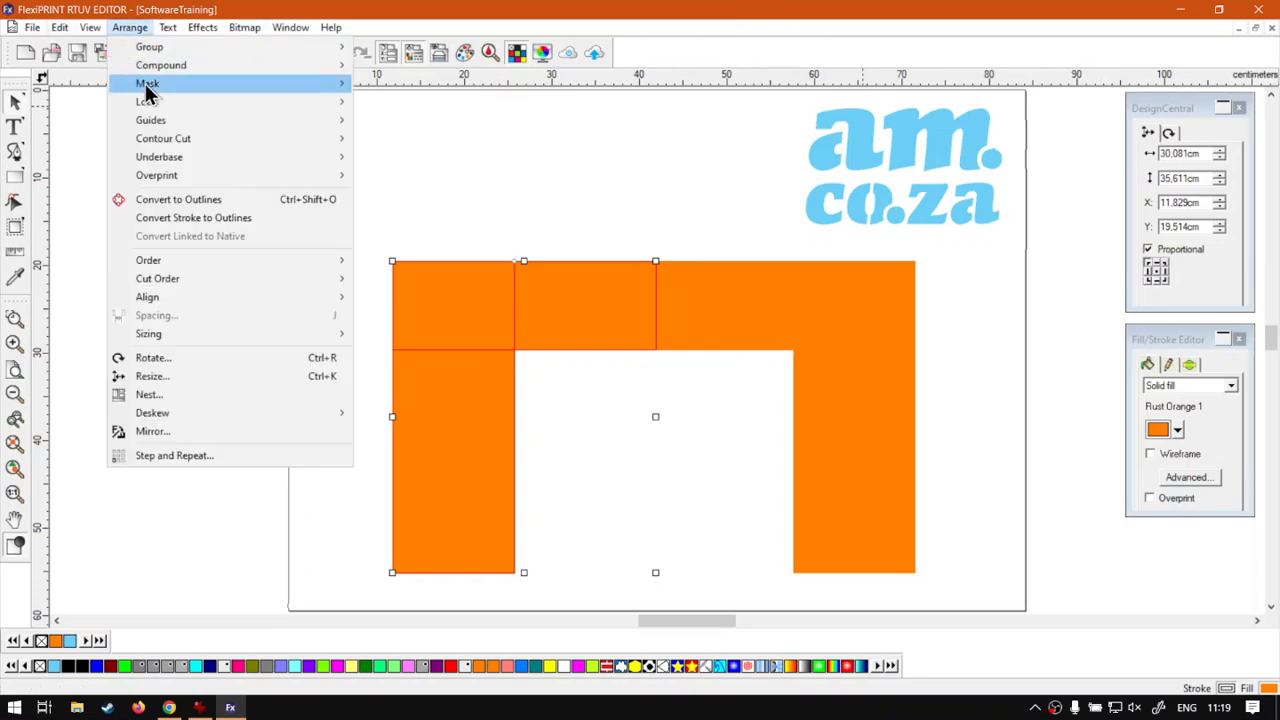
click(737, 31)
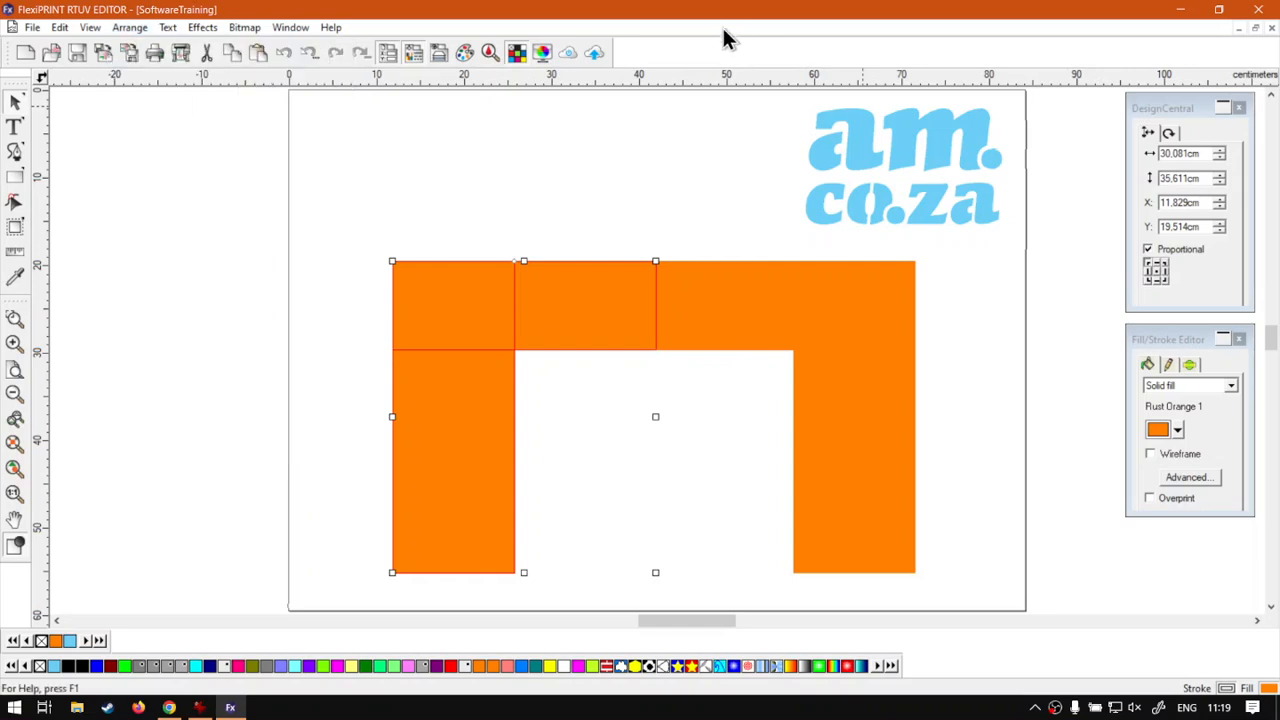
Step: Switch to Chrome to show the softwaretraining.co.za home page
click(171, 707)
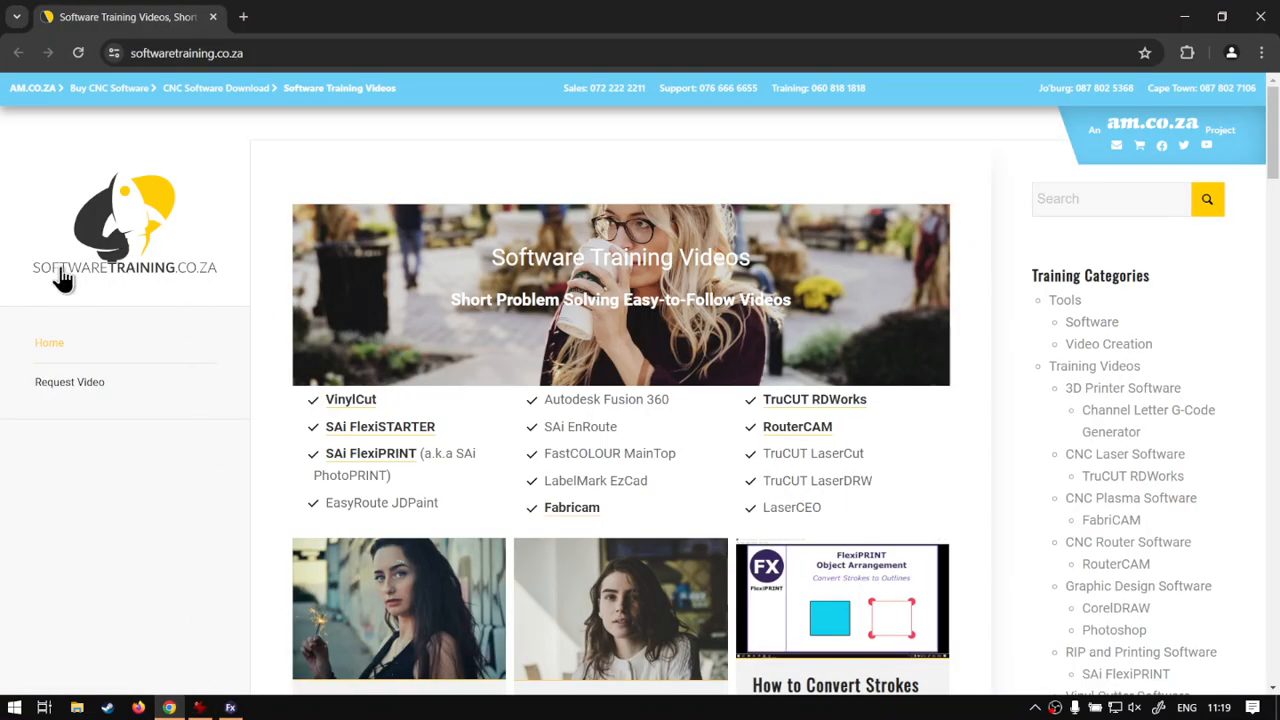